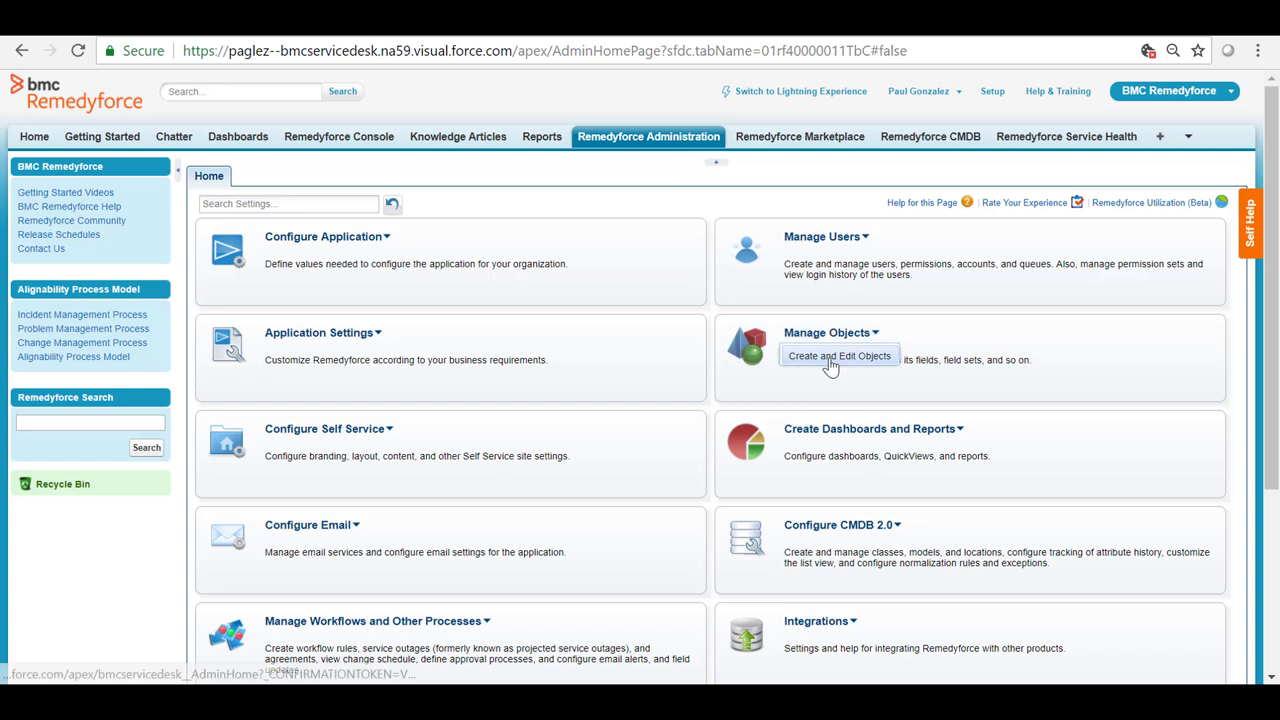
# Open the Survey object from All Custom Objects and begin a new custom field
pyautogui.click(832, 342)
pyautogui.click(336, 218)
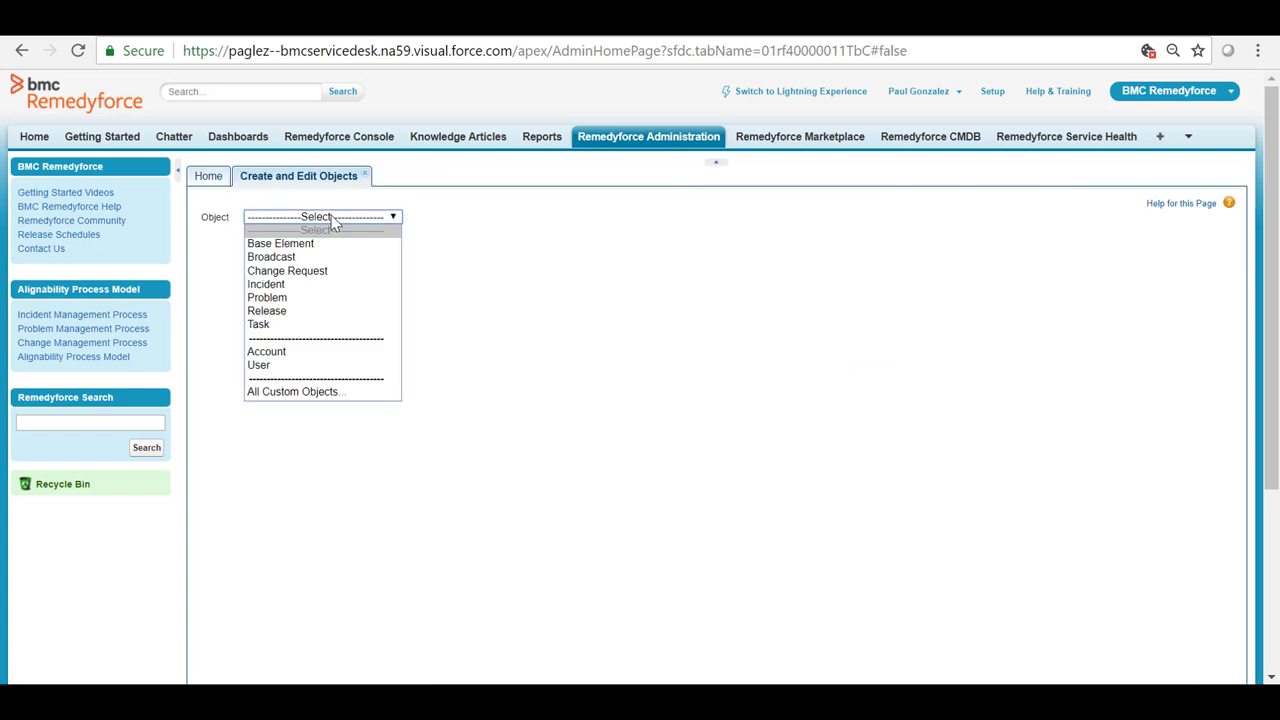
pyautogui.click(322, 393)
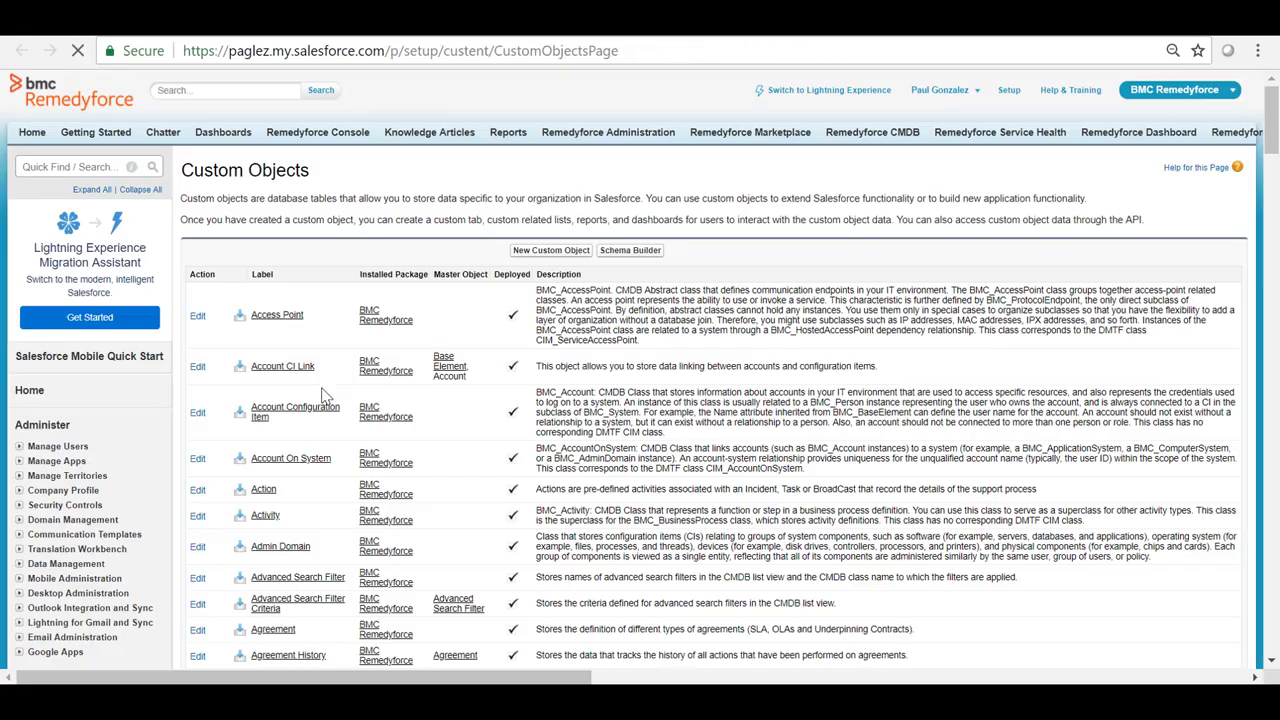
pyautogui.moveTo(1270, 108); pyautogui.dragTo(1270, 595)
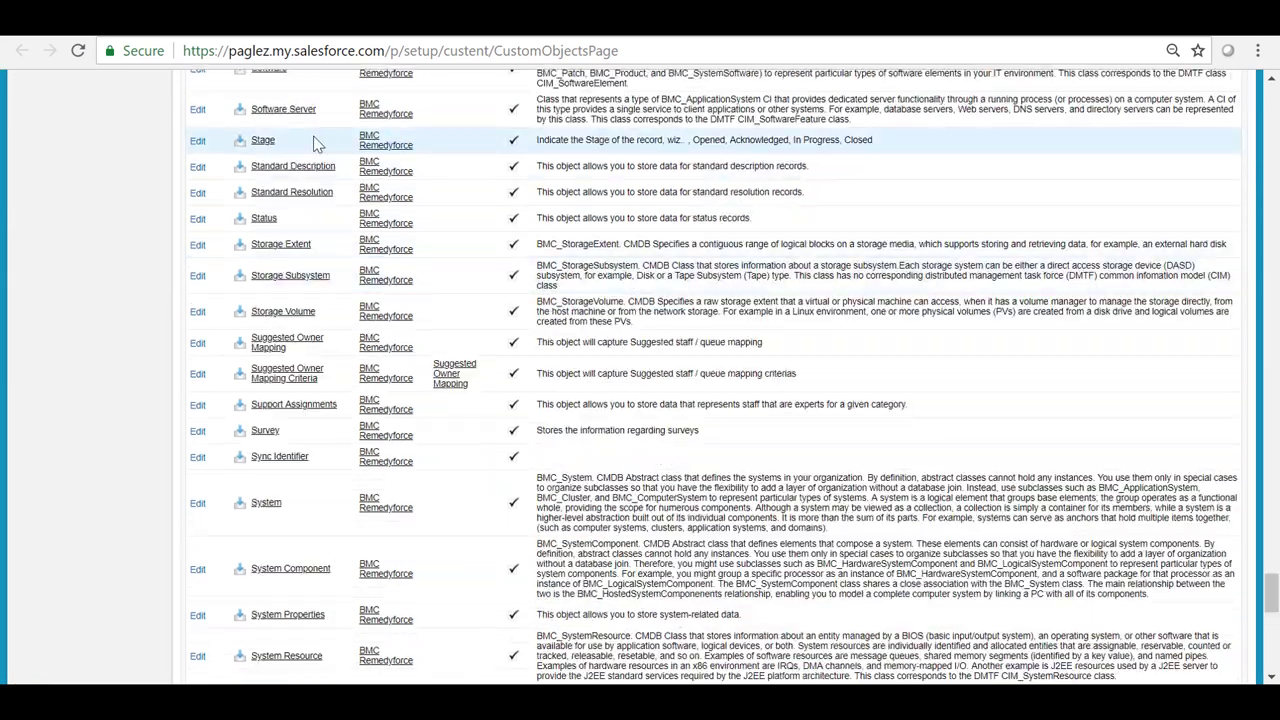
pyautogui.click(268, 433)
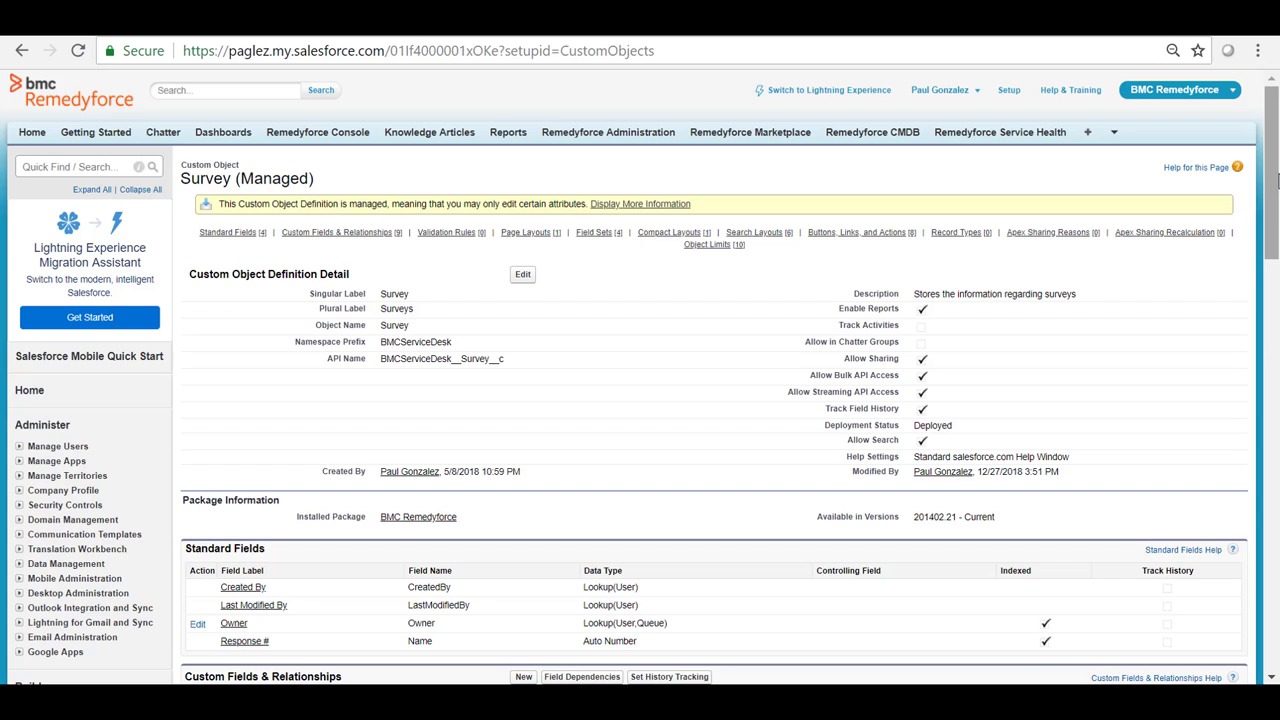
pyautogui.moveTo(1275, 180); pyautogui.dragTo(1277, 287)
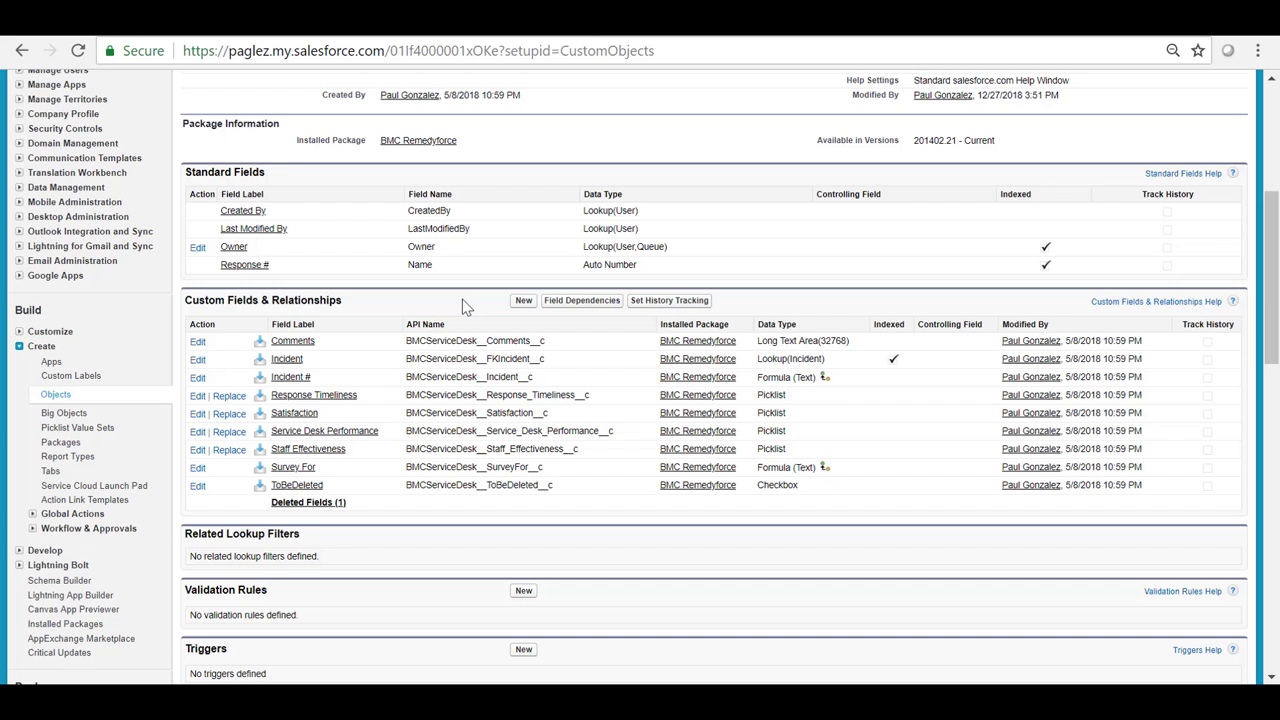
pyautogui.click(525, 304)
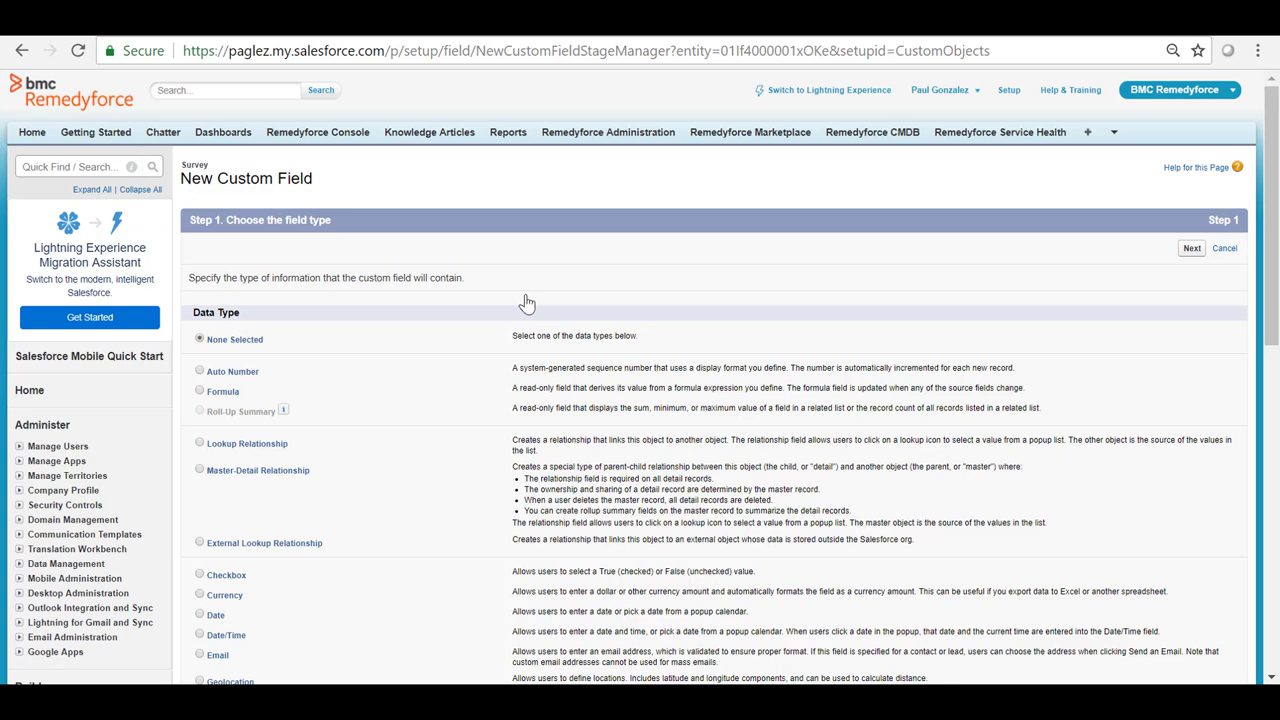
# Define a picklist field labelled Recommendation with the five pasted answer values
pyautogui.scroll(-3, 527, 303)
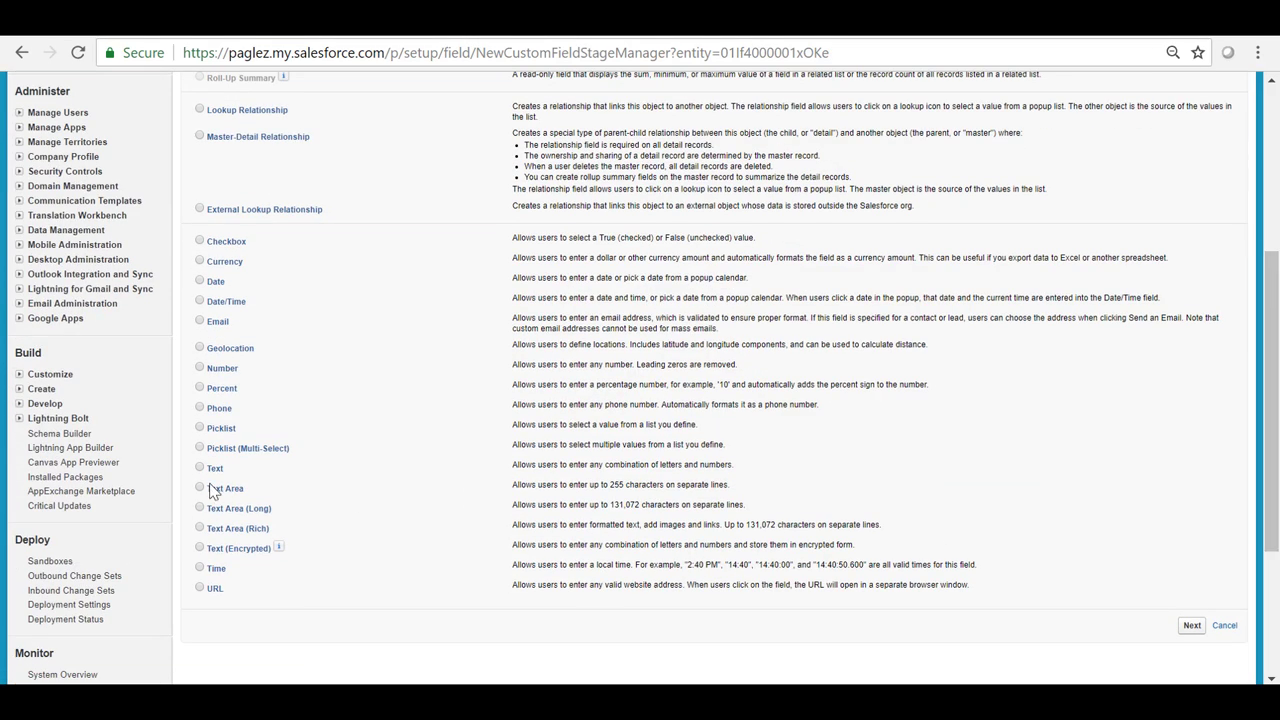
pyautogui.click(200, 428)
pyautogui.click(1192, 625)
pyautogui.click(398, 281)
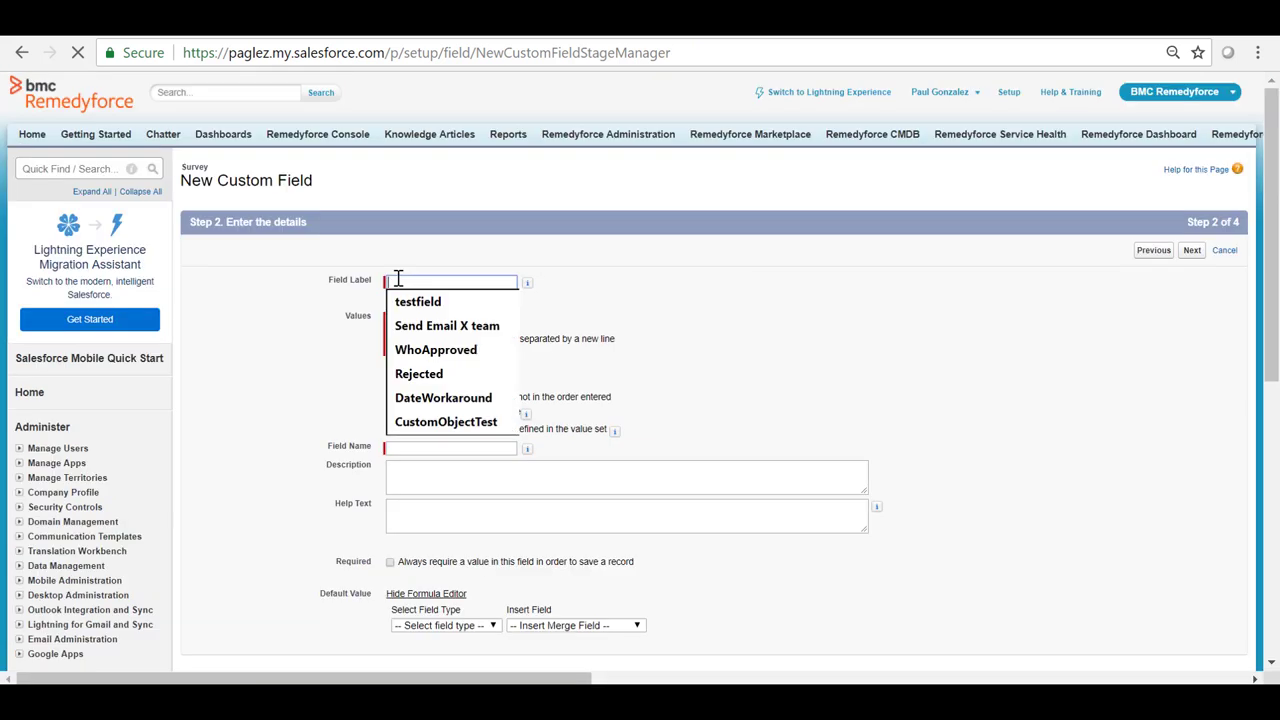
pyautogui.write('Recommend')
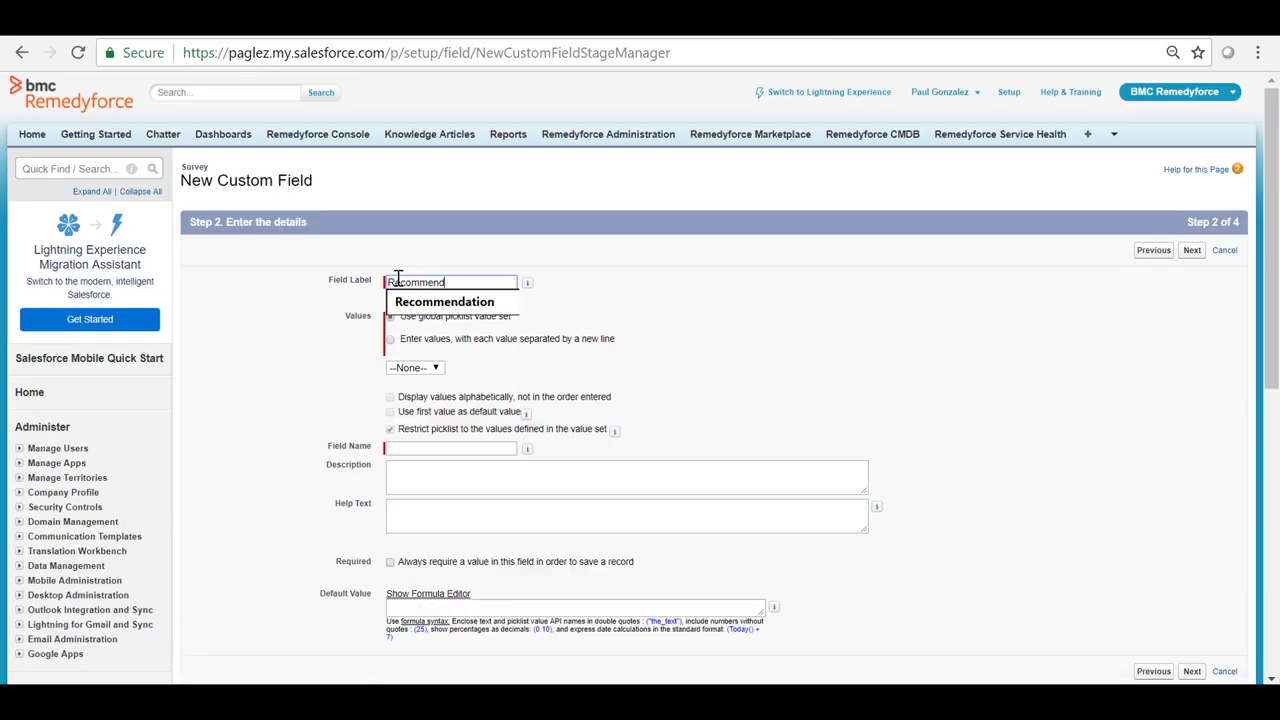
pyautogui.write('ation')
pyautogui.press('Tab')
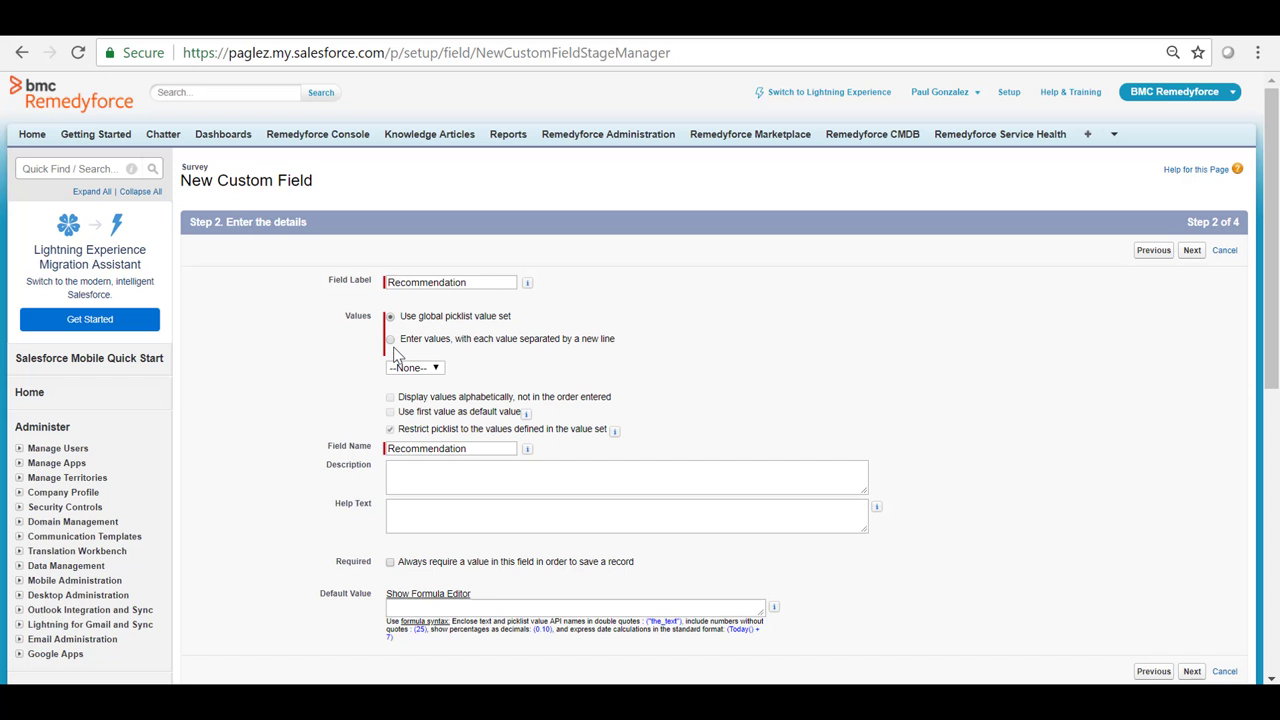
pyautogui.click(391, 341)
pyautogui.click(434, 403)
pyautogui.write("I highly recommend it I recommend it Probably I don't recommend it Never")
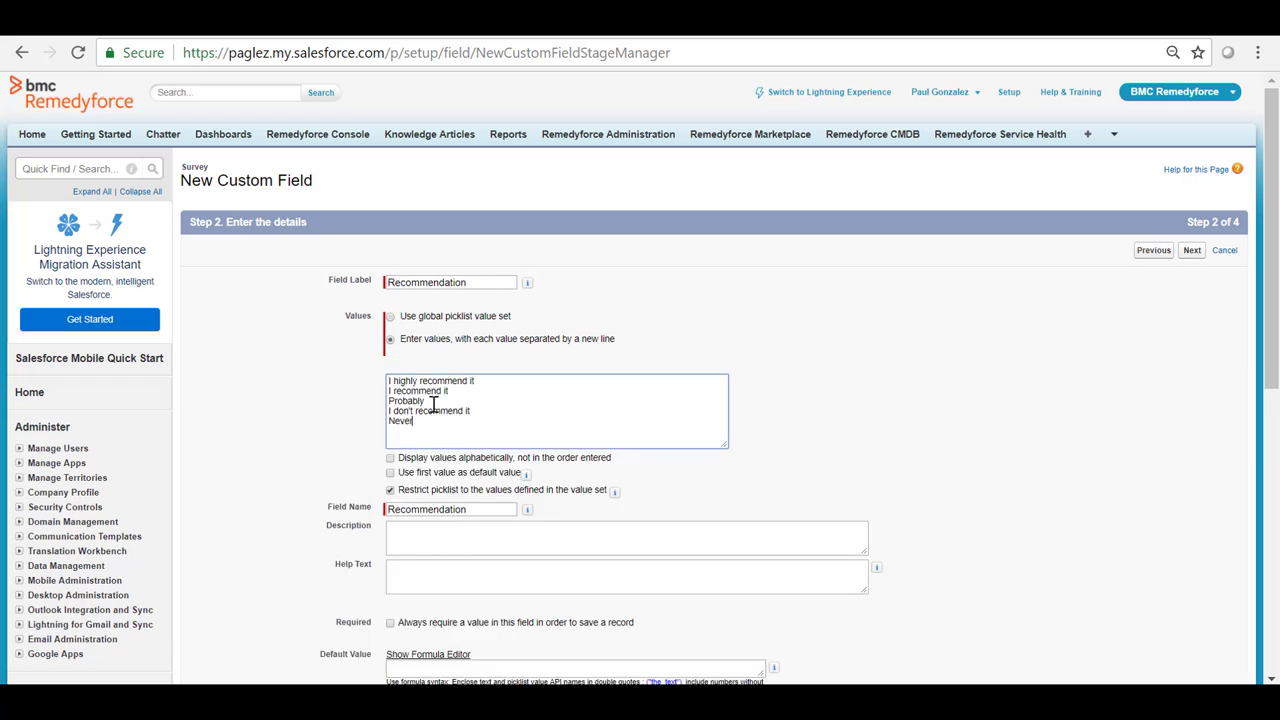
# Accept the default field-level security and page layouts, and save the field
pyautogui.click(1191, 251)
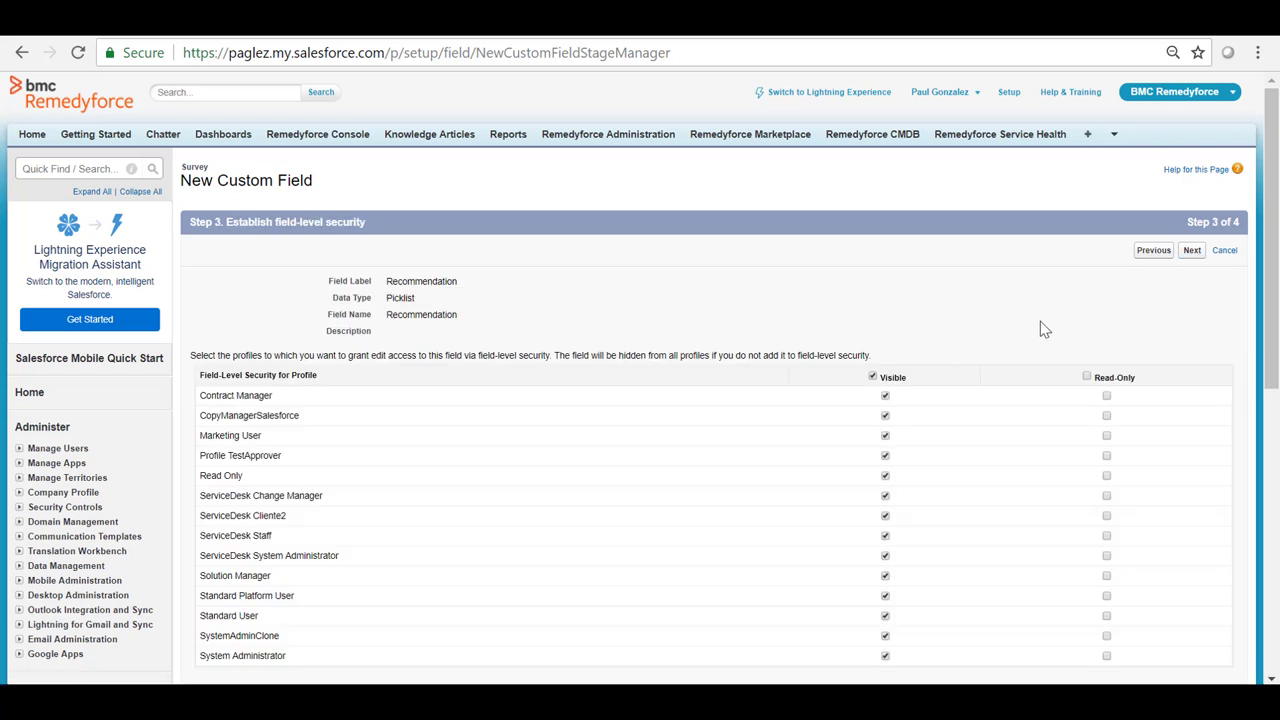
pyautogui.click(1192, 252)
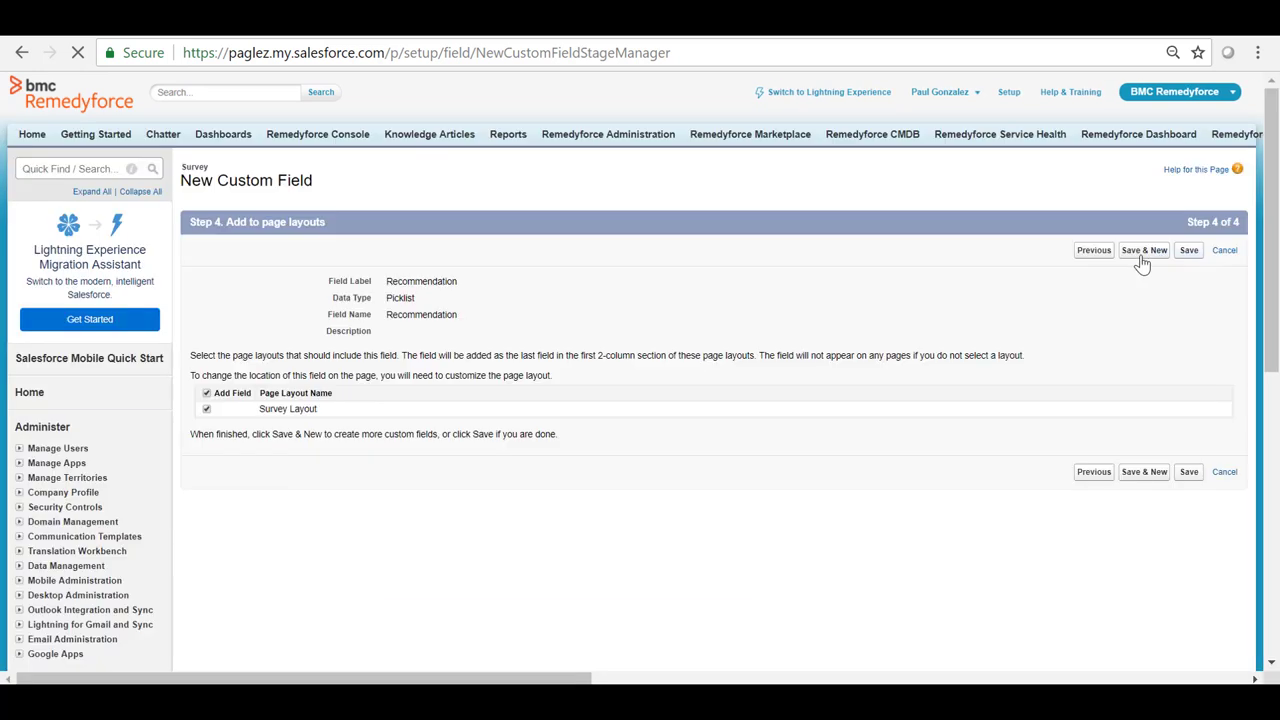
pyautogui.click(1192, 256)
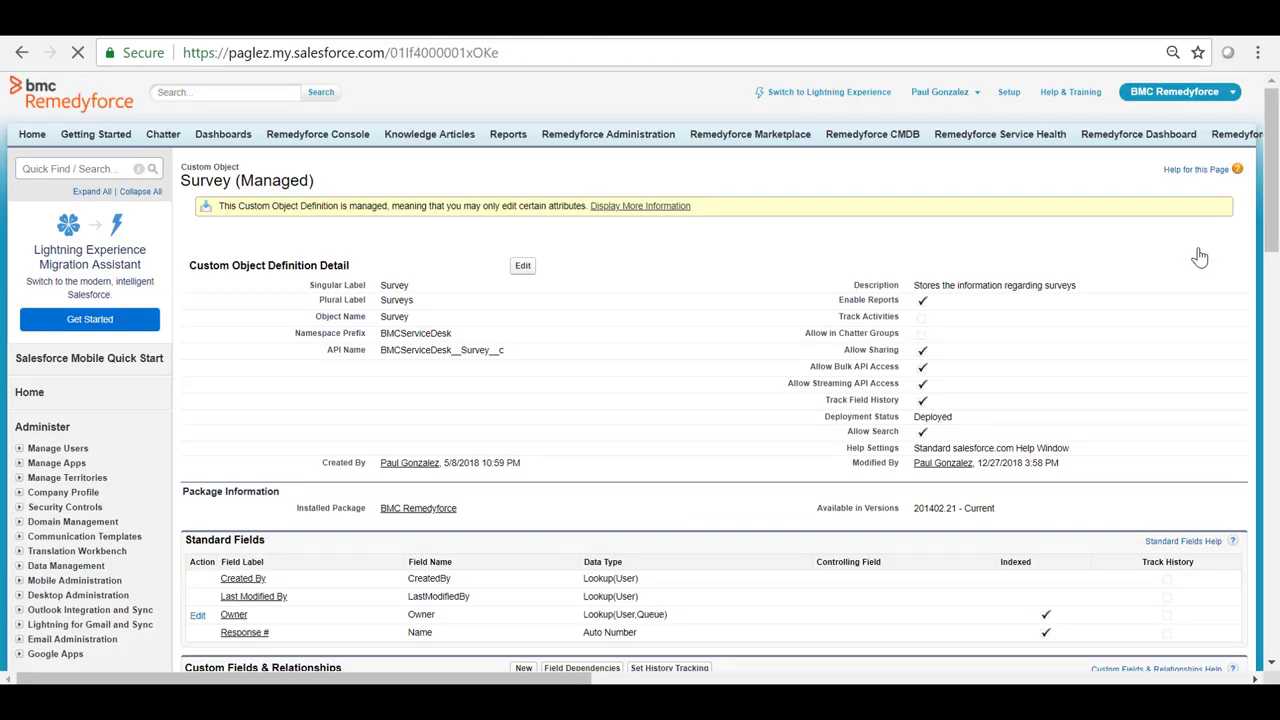
# Give the Recommendation field the help text 'Would you recommend "X" product to your friends?'
pyautogui.scroll(-5, 330, 277)
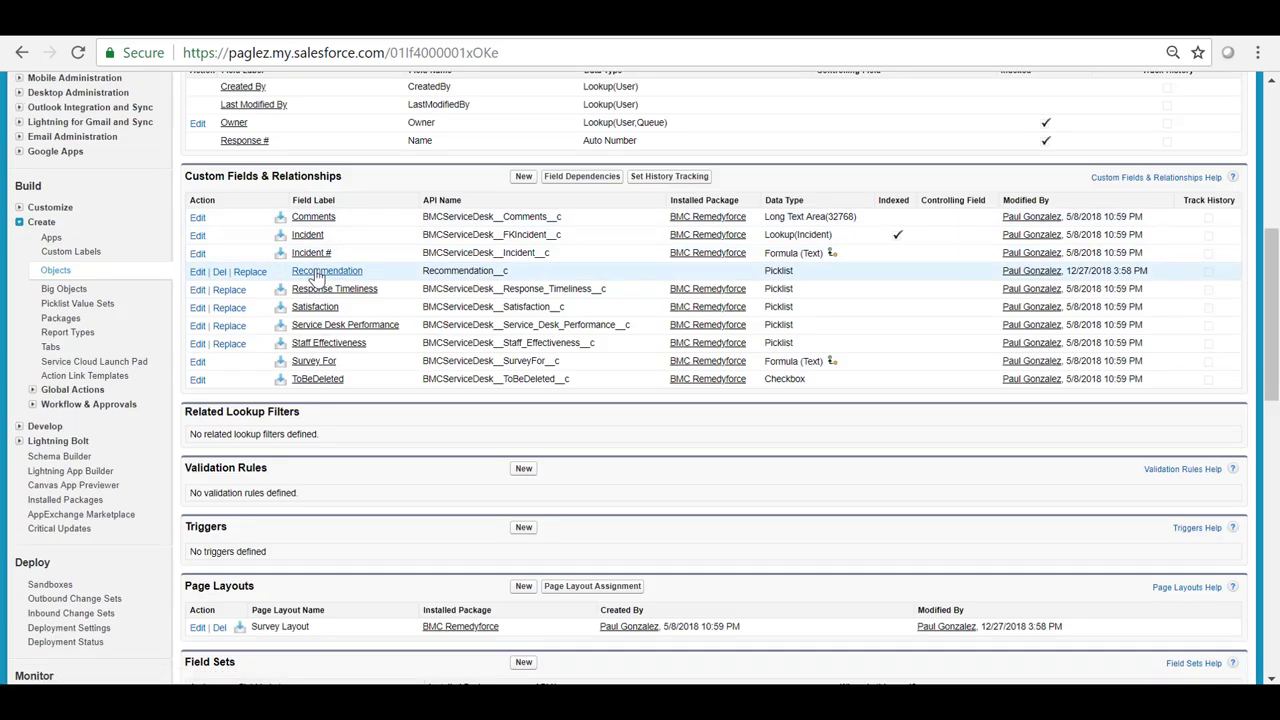
pyautogui.click(197, 354)
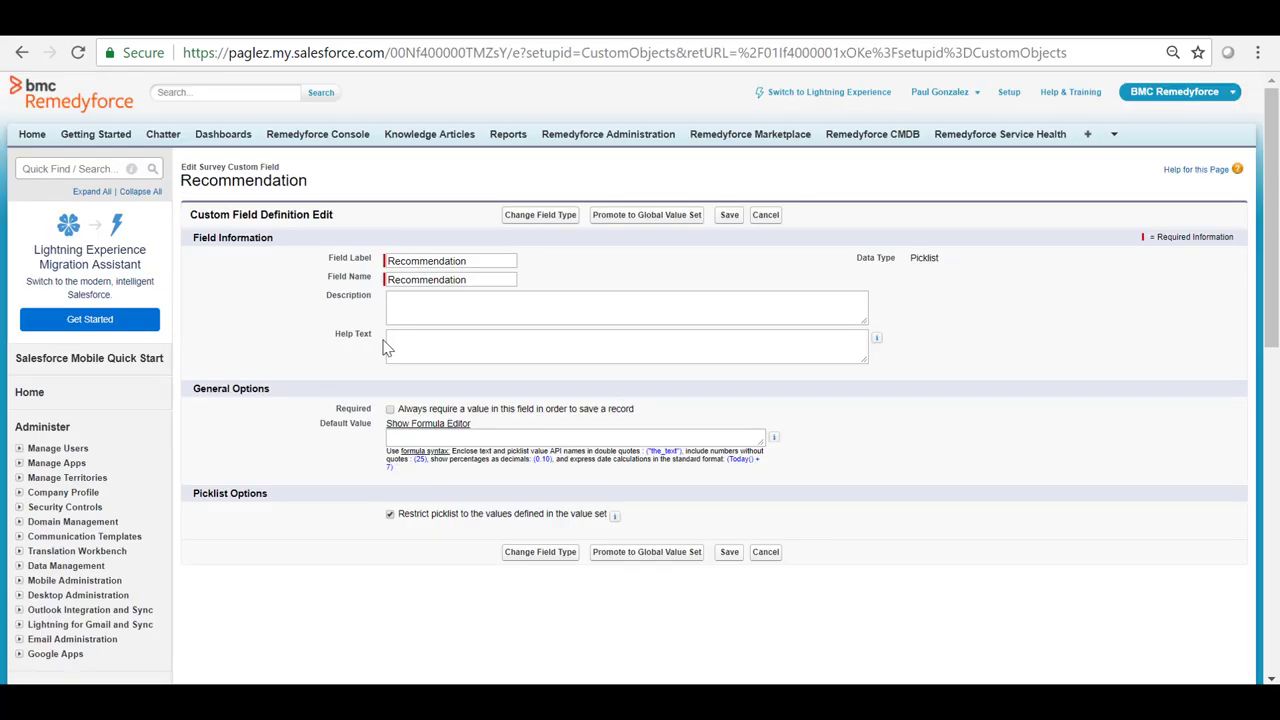
pyautogui.click(404, 343)
pyautogui.write('Would you recommend "X" product to your friends?')
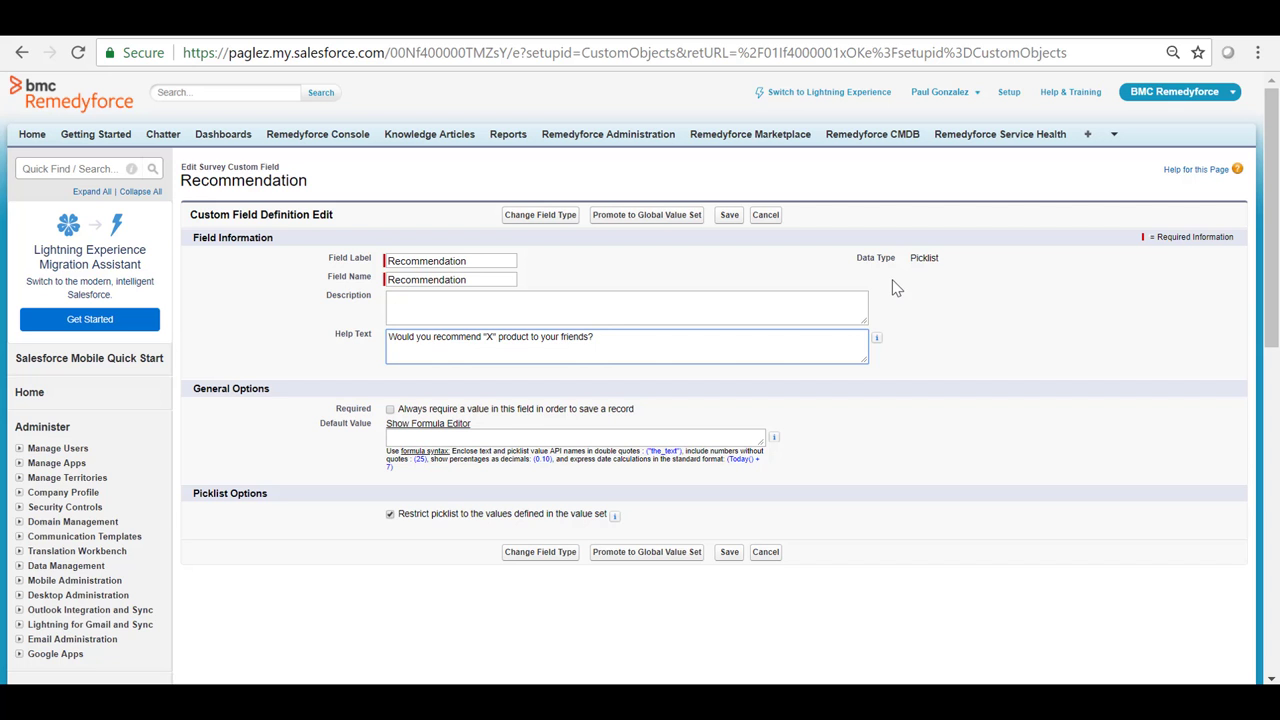
pyautogui.click(736, 556)
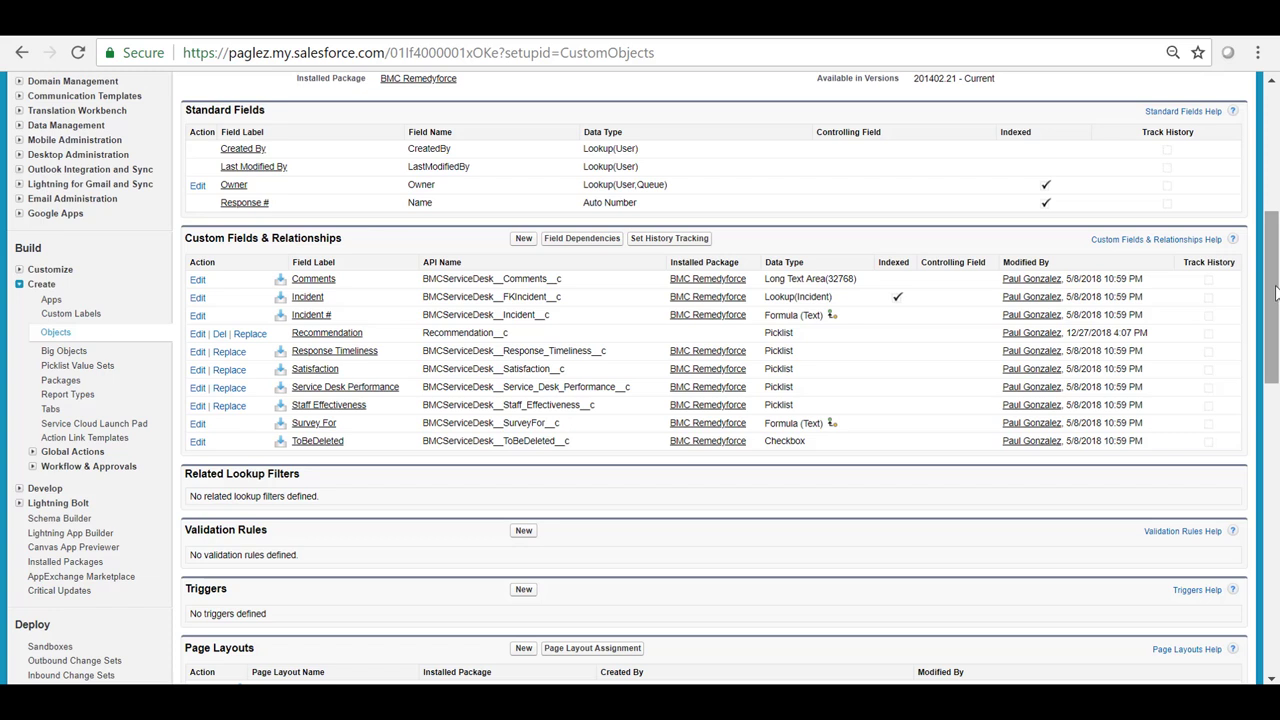
# Insert Recommendation after Satisfaction in Incident Survey, save, then add it to Incident Survey: Color Bar
pyautogui.moveTo(1275, 290); pyautogui.dragTo(1275, 392)
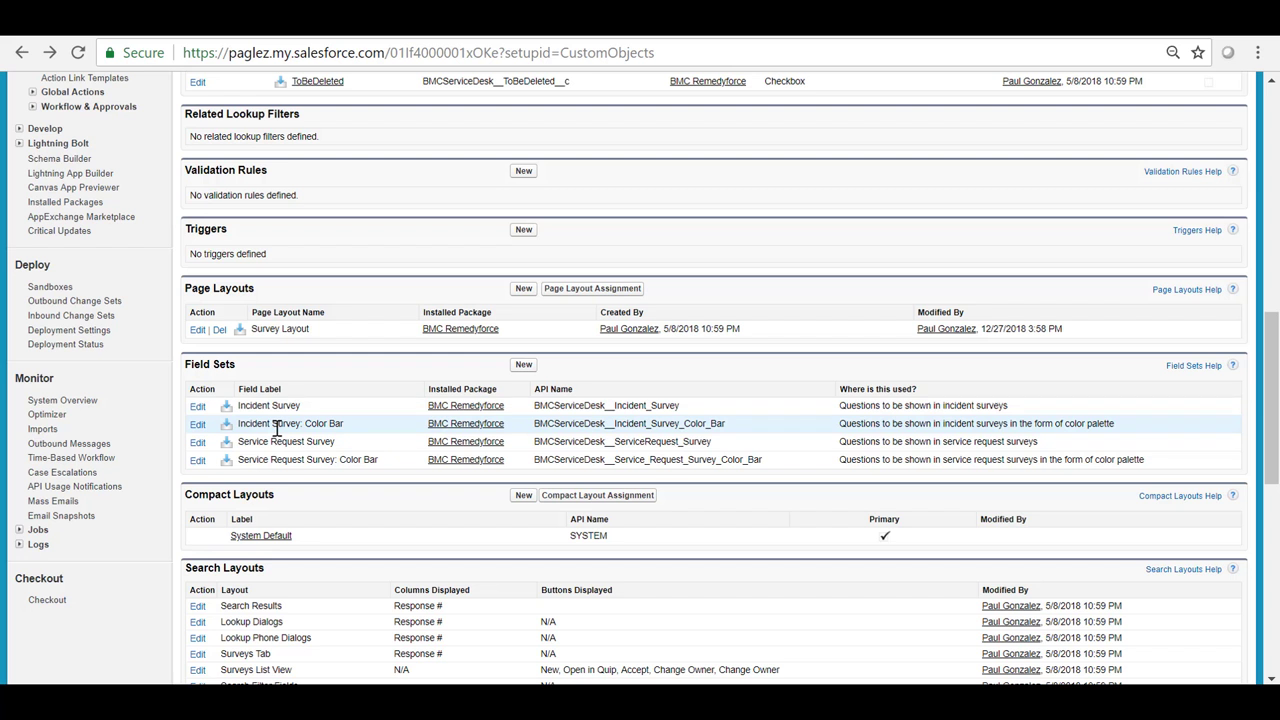
pyautogui.click(198, 409)
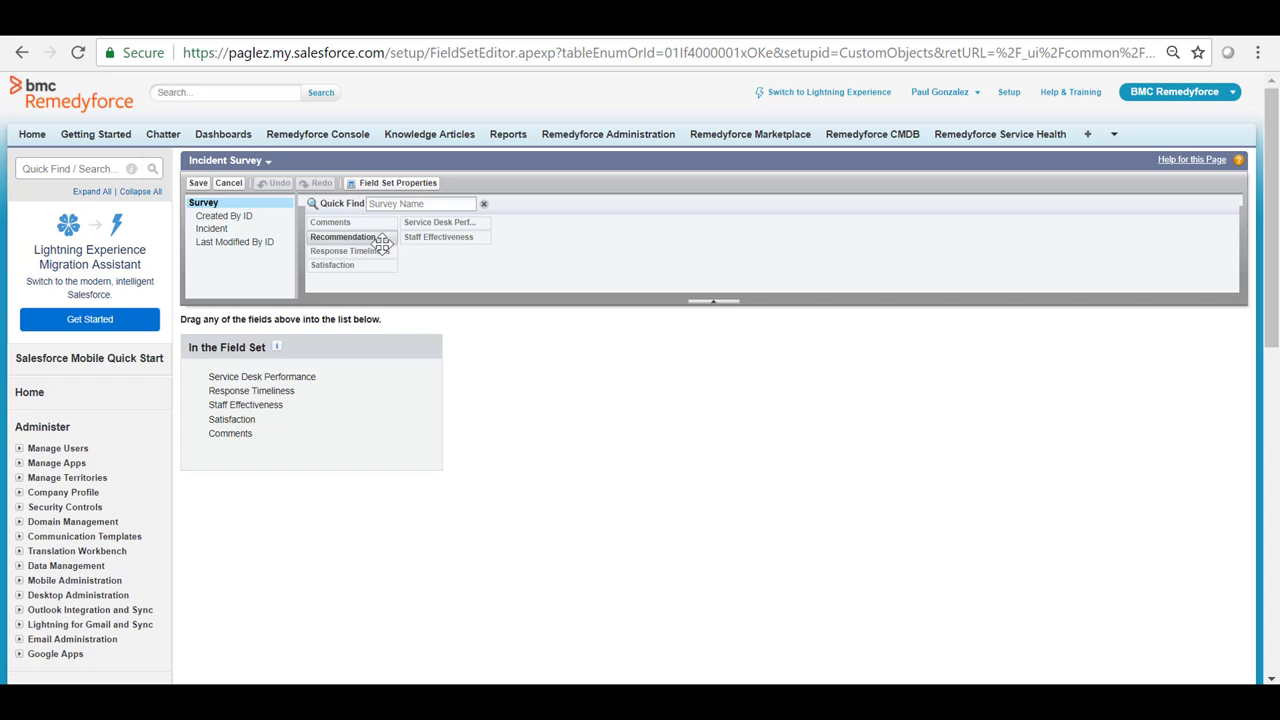
pyautogui.moveTo(369, 237); pyautogui.dragTo(326, 437)
pyautogui.click(197, 184)
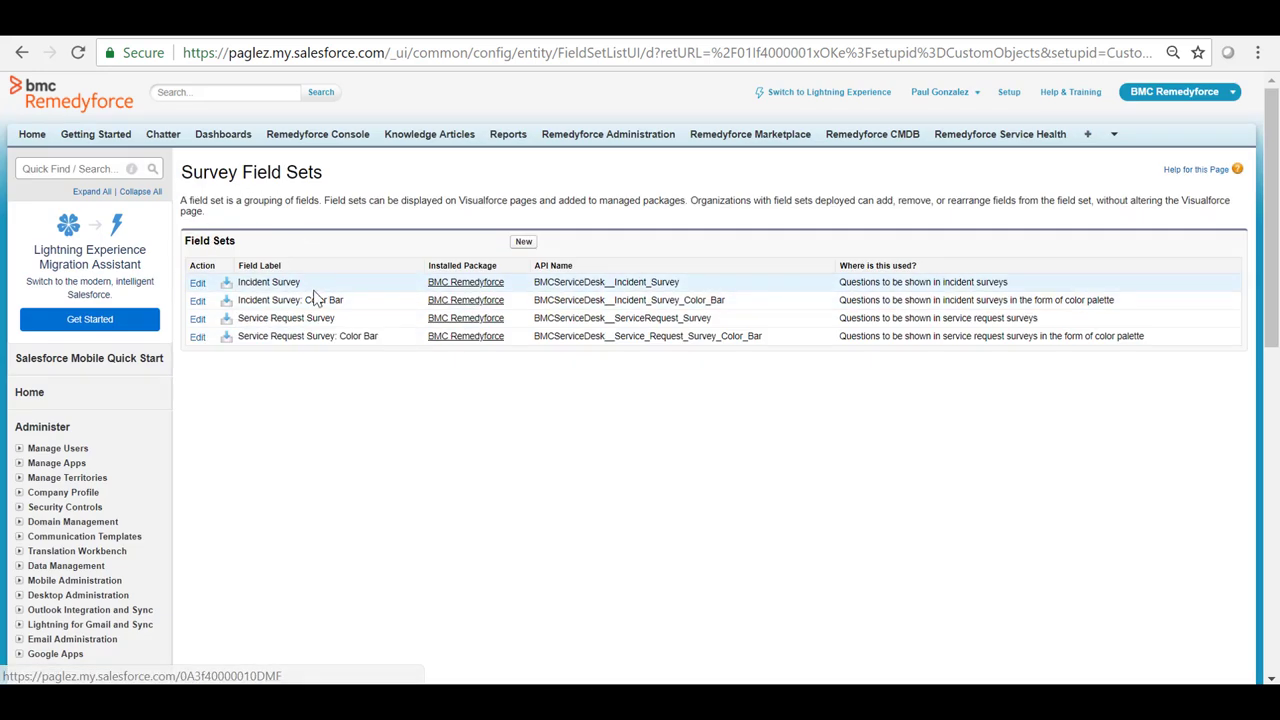
pyautogui.click(199, 302)
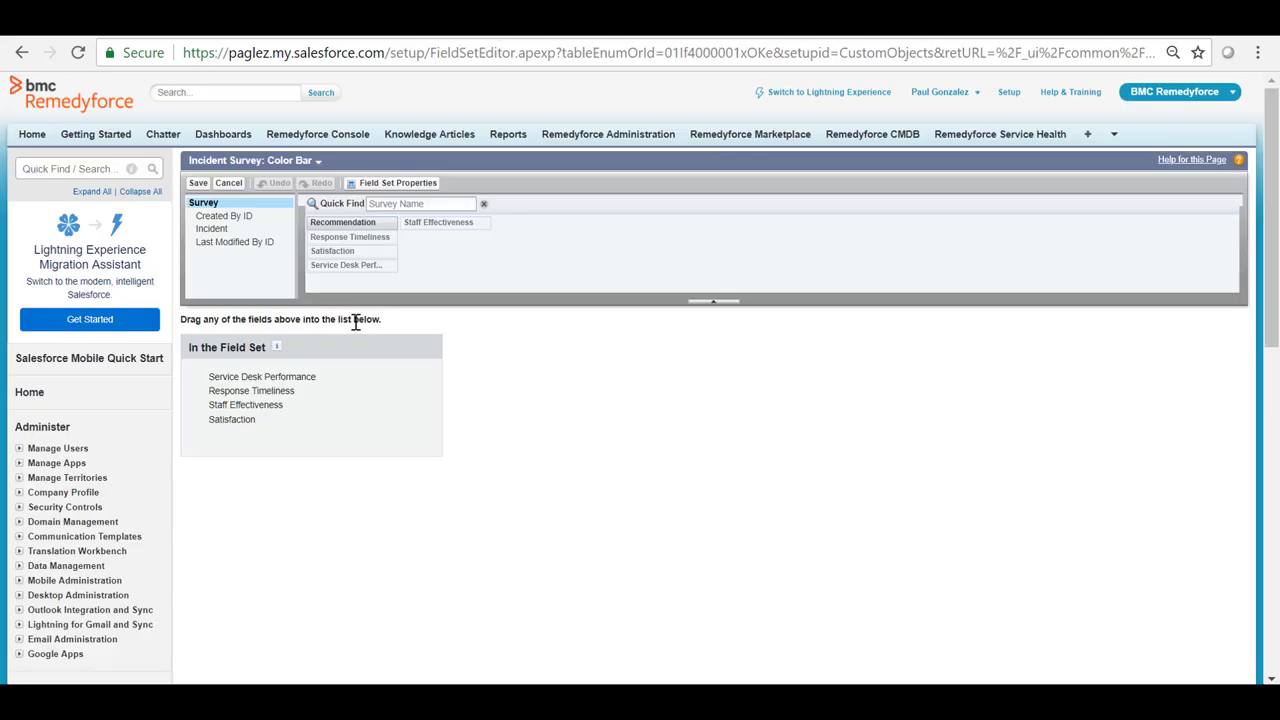
pyautogui.moveTo(352, 224); pyautogui.dragTo(323, 429)
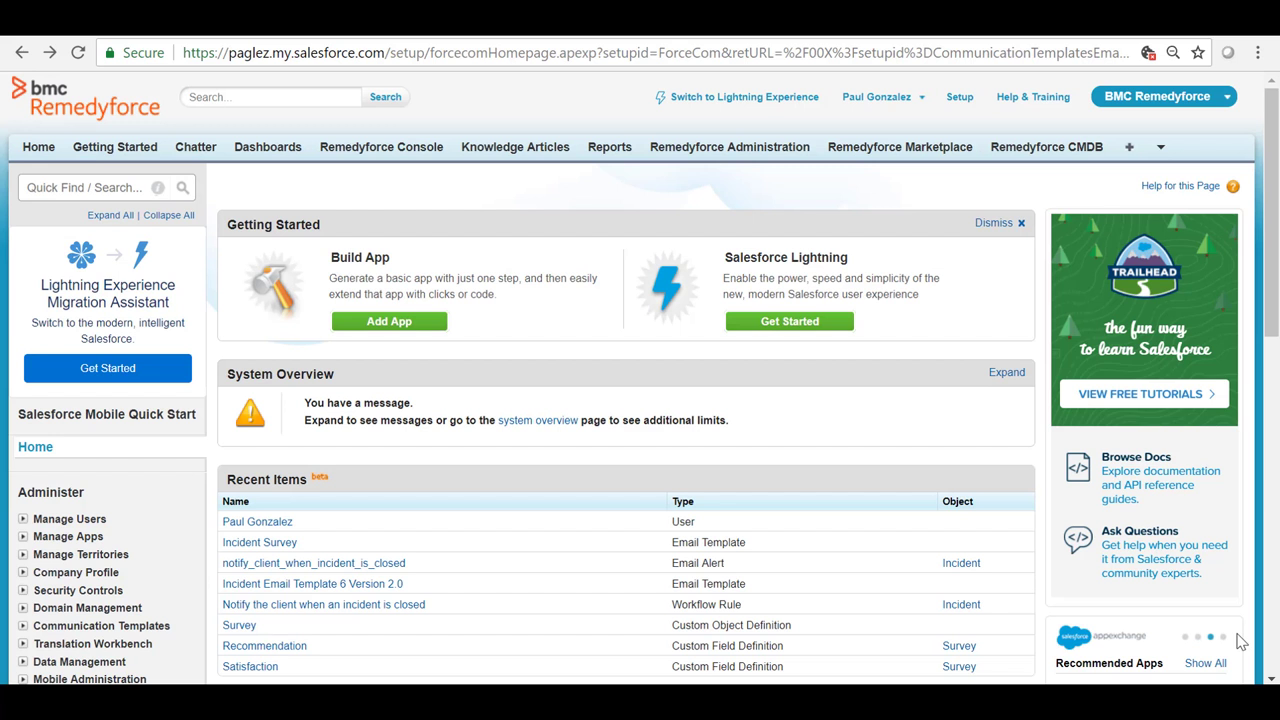
# Find Sites through a 'site' Quick Find search and copy the SelfService site URL
pyautogui.click(63, 190)
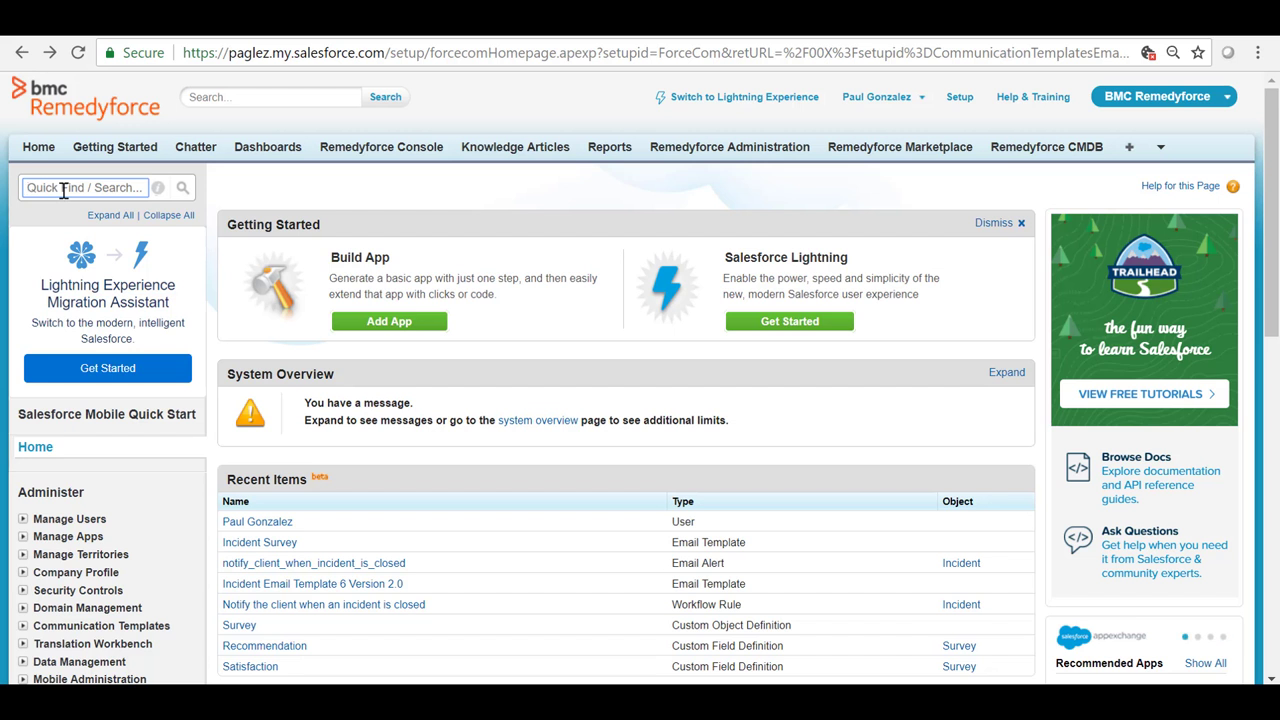
pyautogui.write('site')
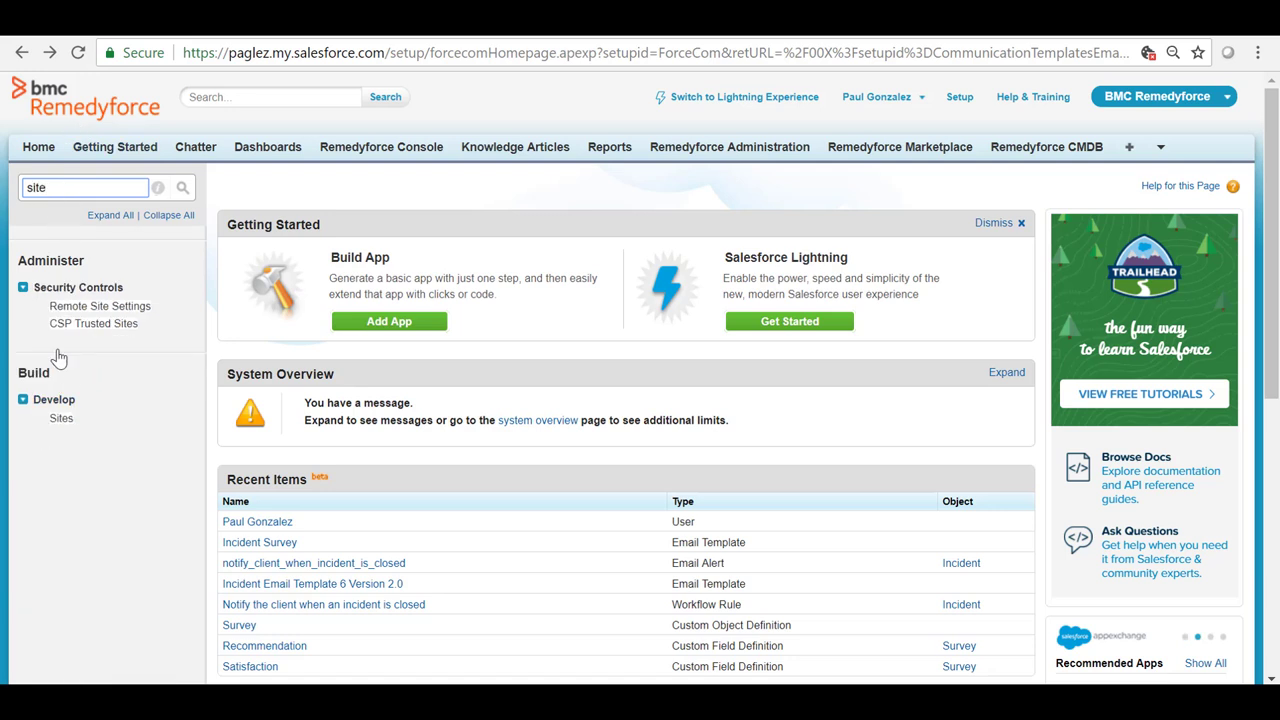
pyautogui.click(61, 419)
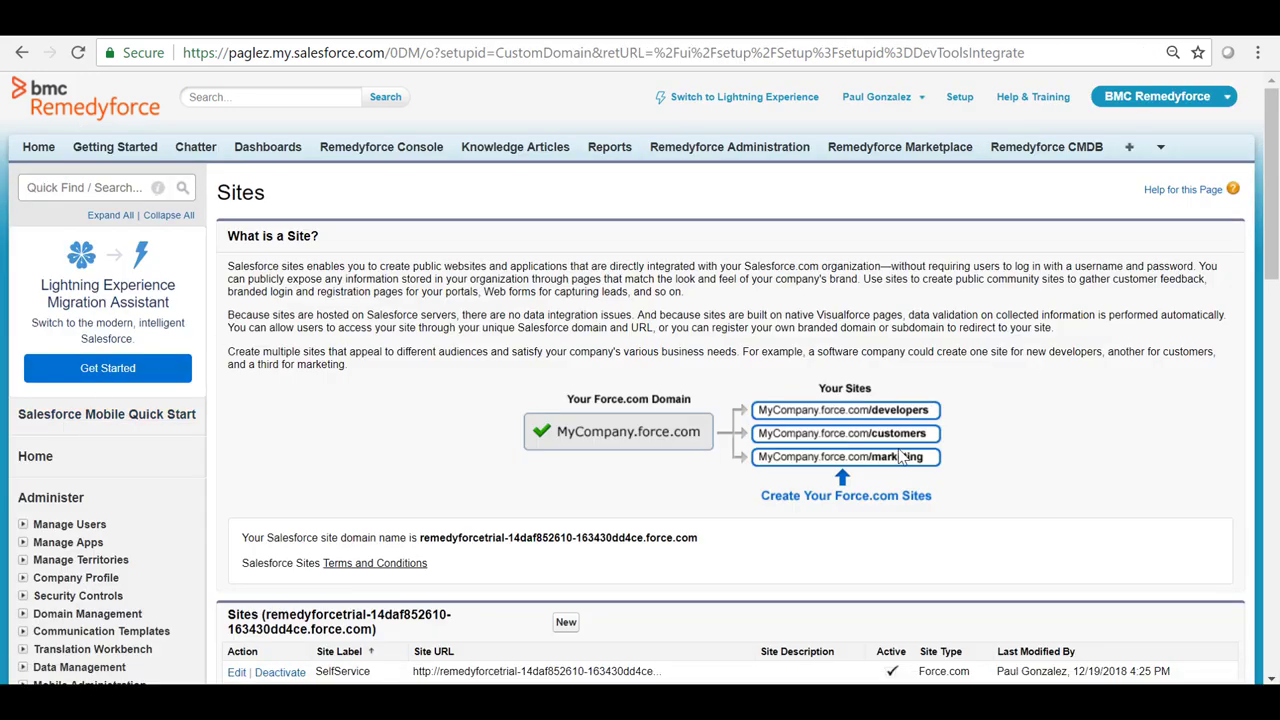
pyautogui.scroll(-3, 614, 320)
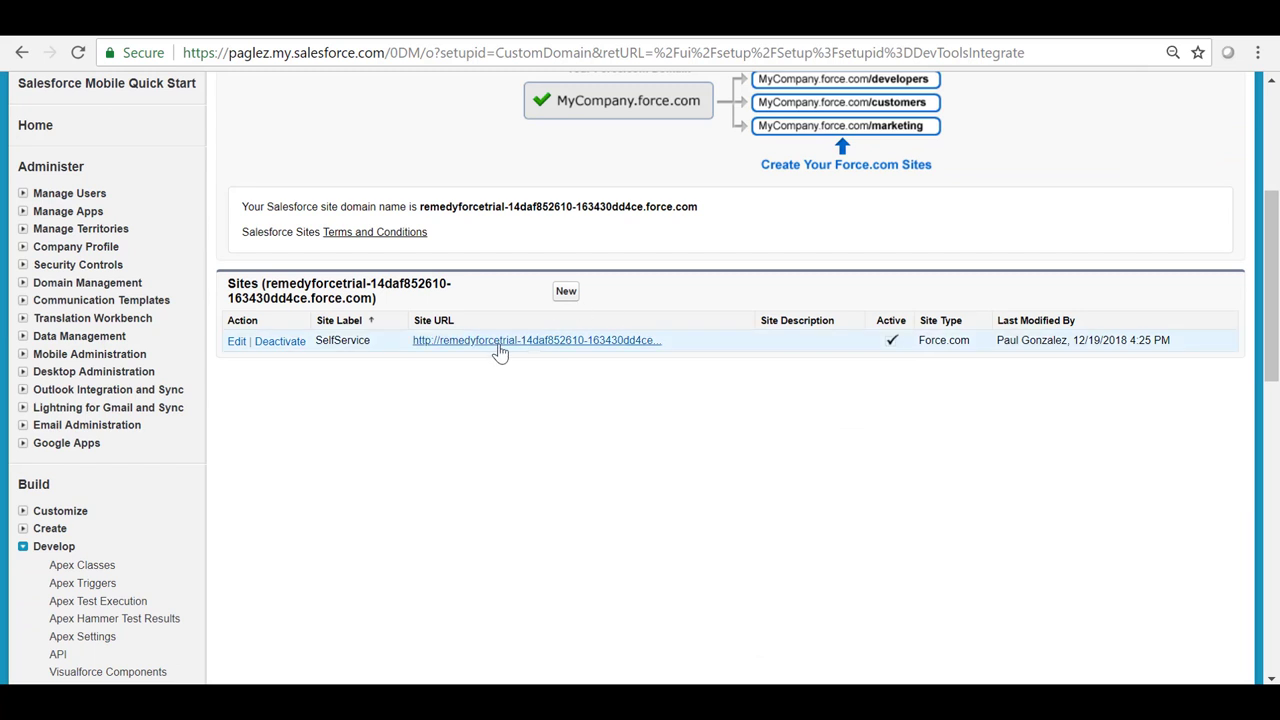
pyautogui.rightClick(489, 344)
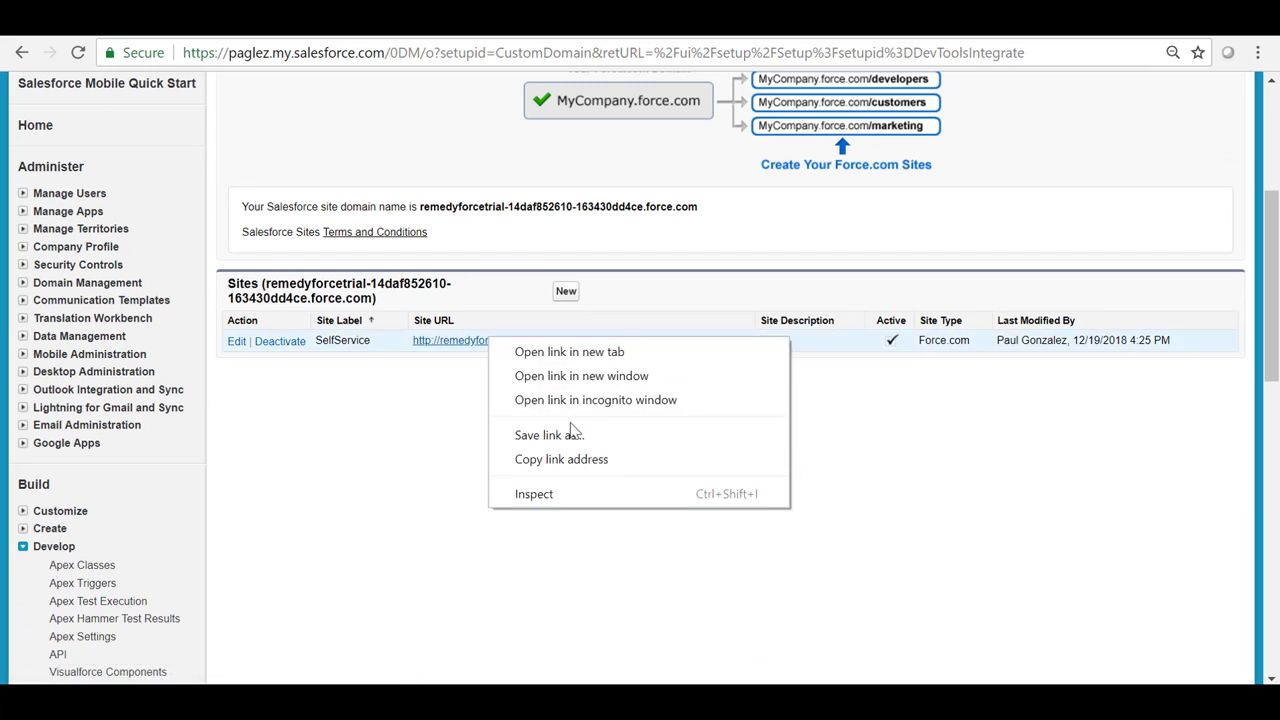
pyautogui.click(566, 460)
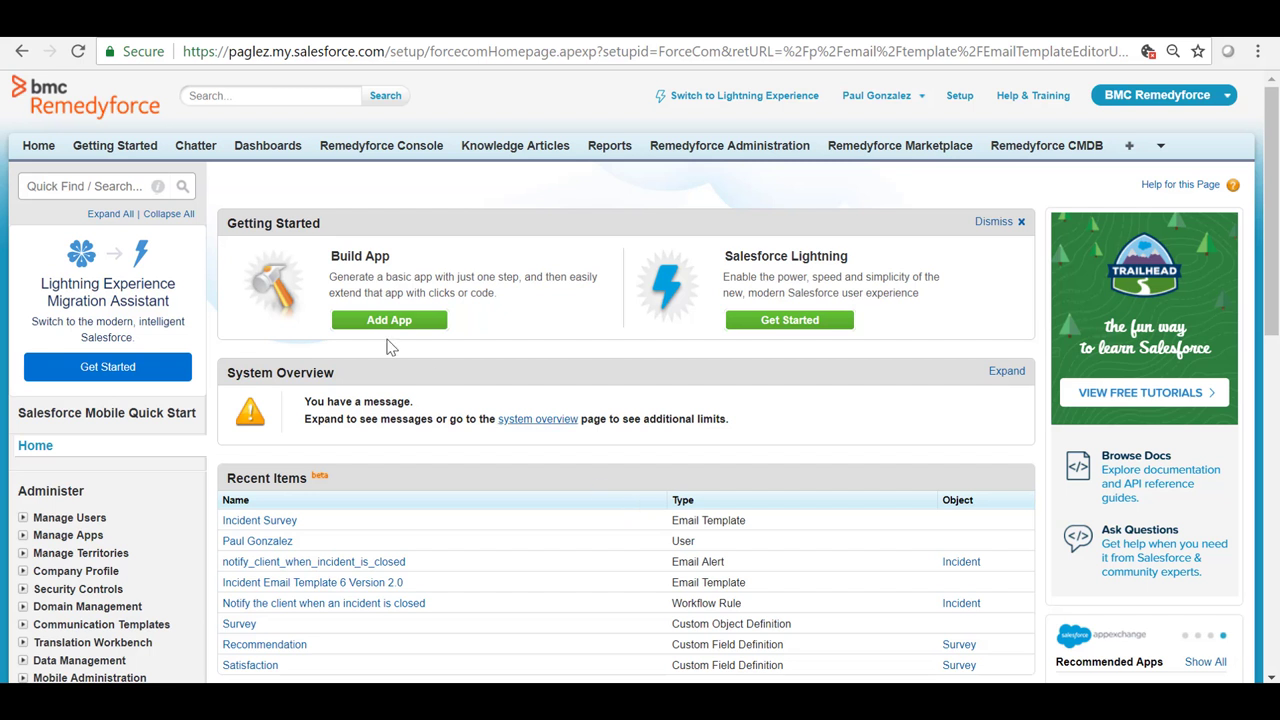
# Reach Classic Email Templates via a 'CLAS' search and open the Incident Survey template
pyautogui.click(63, 180)
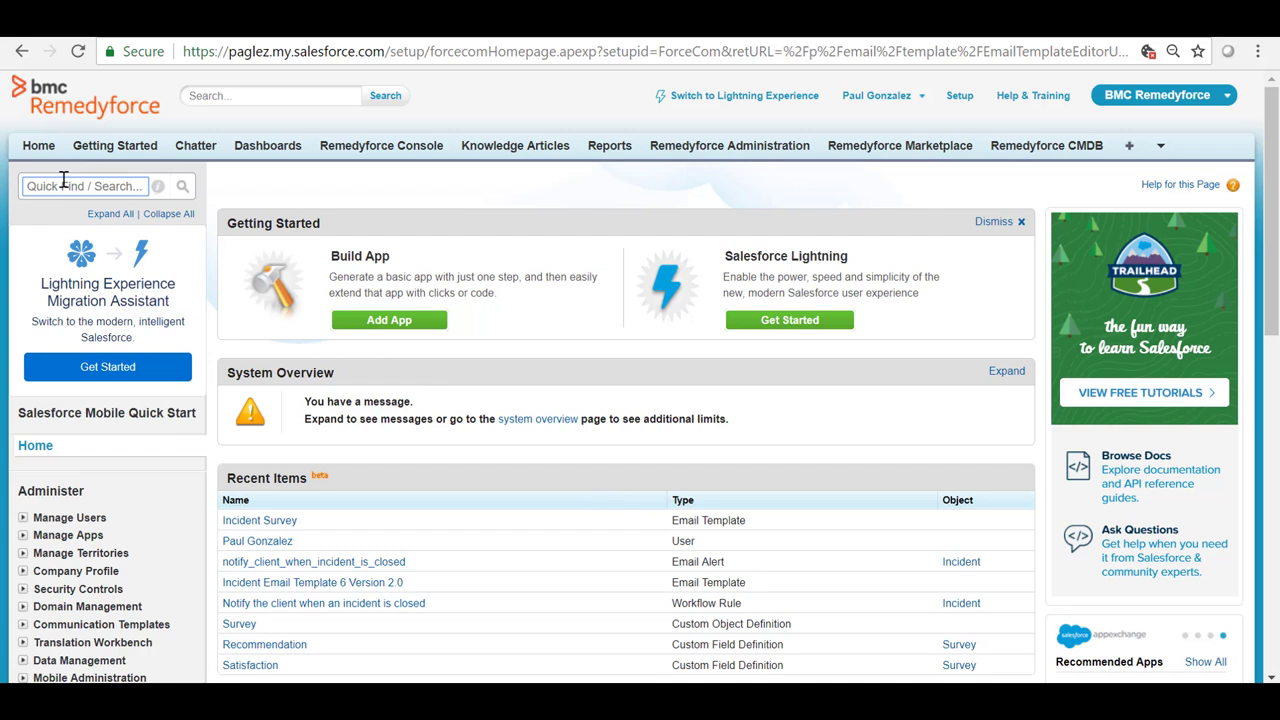
pyautogui.write('CLAS')
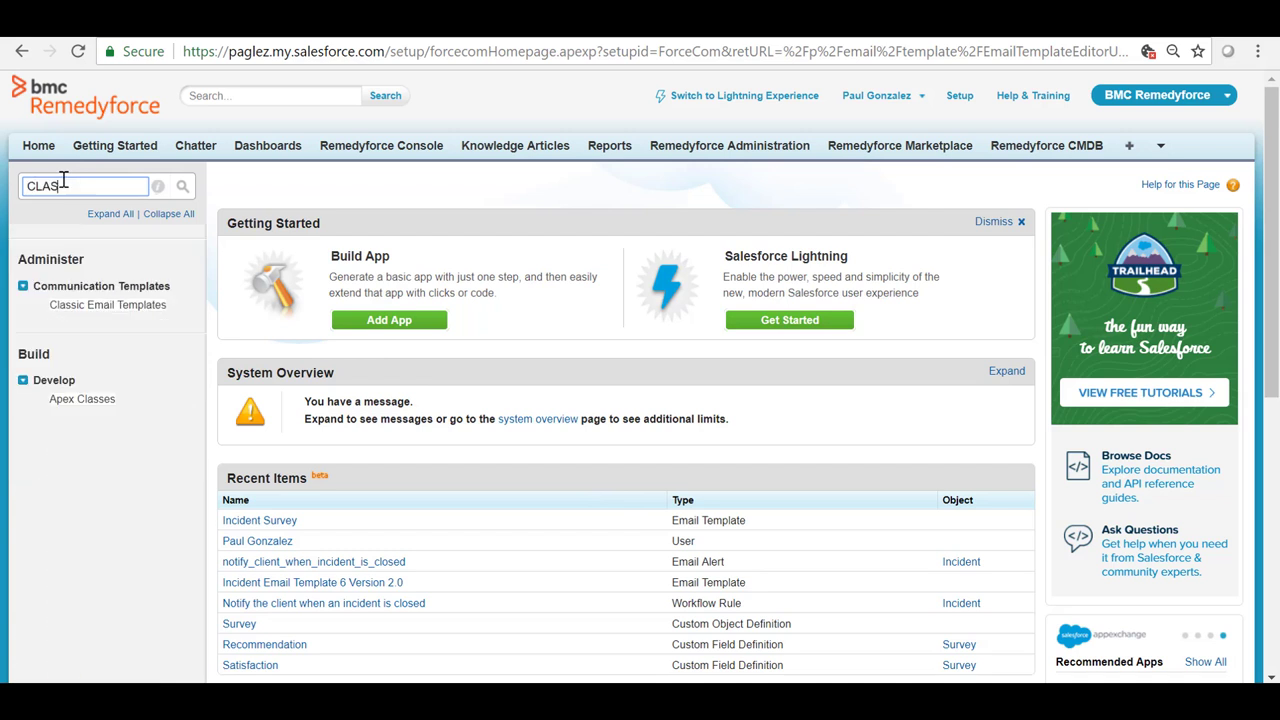
pyautogui.click(100, 305)
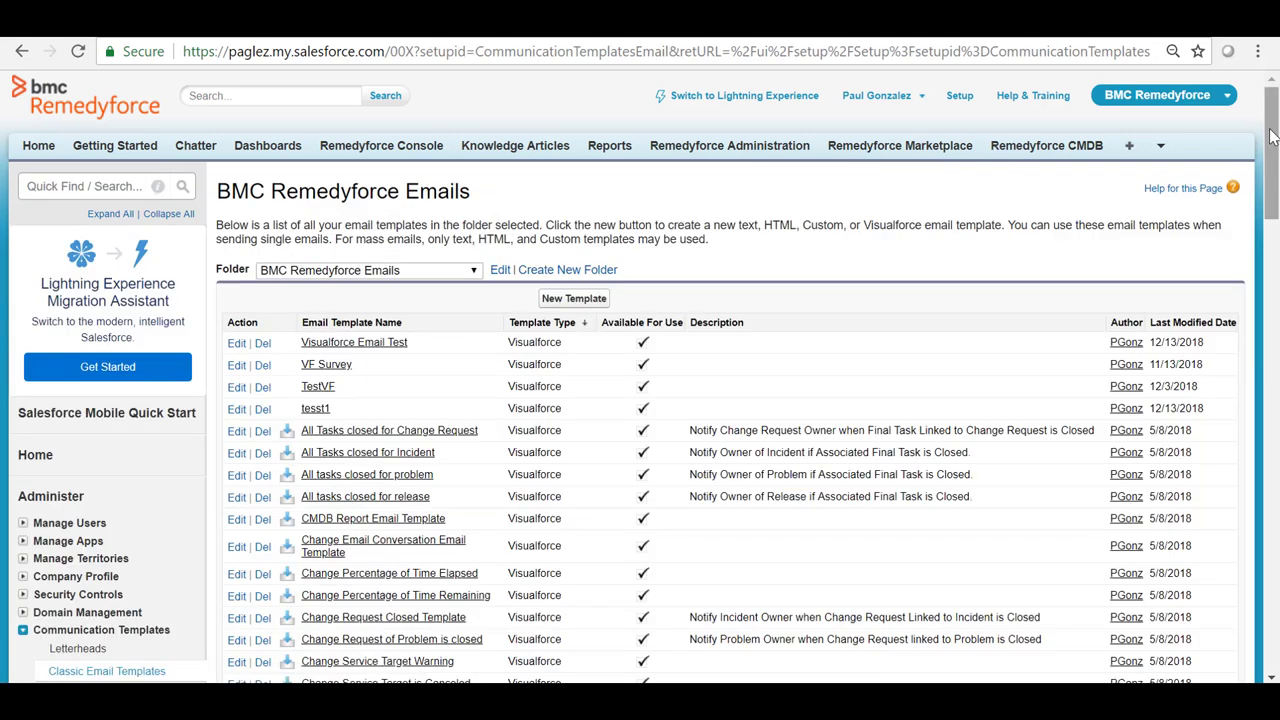
pyautogui.moveTo(1270, 135); pyautogui.dragTo(1274, 556)
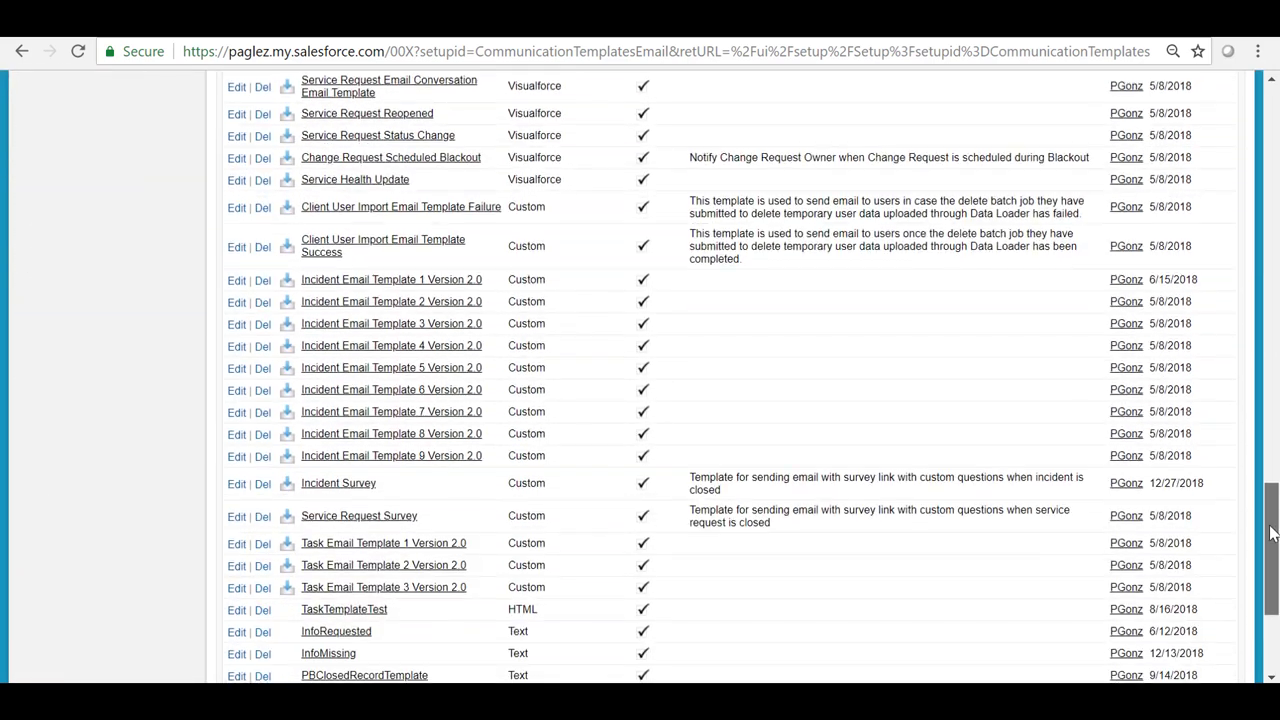
pyautogui.click(342, 485)
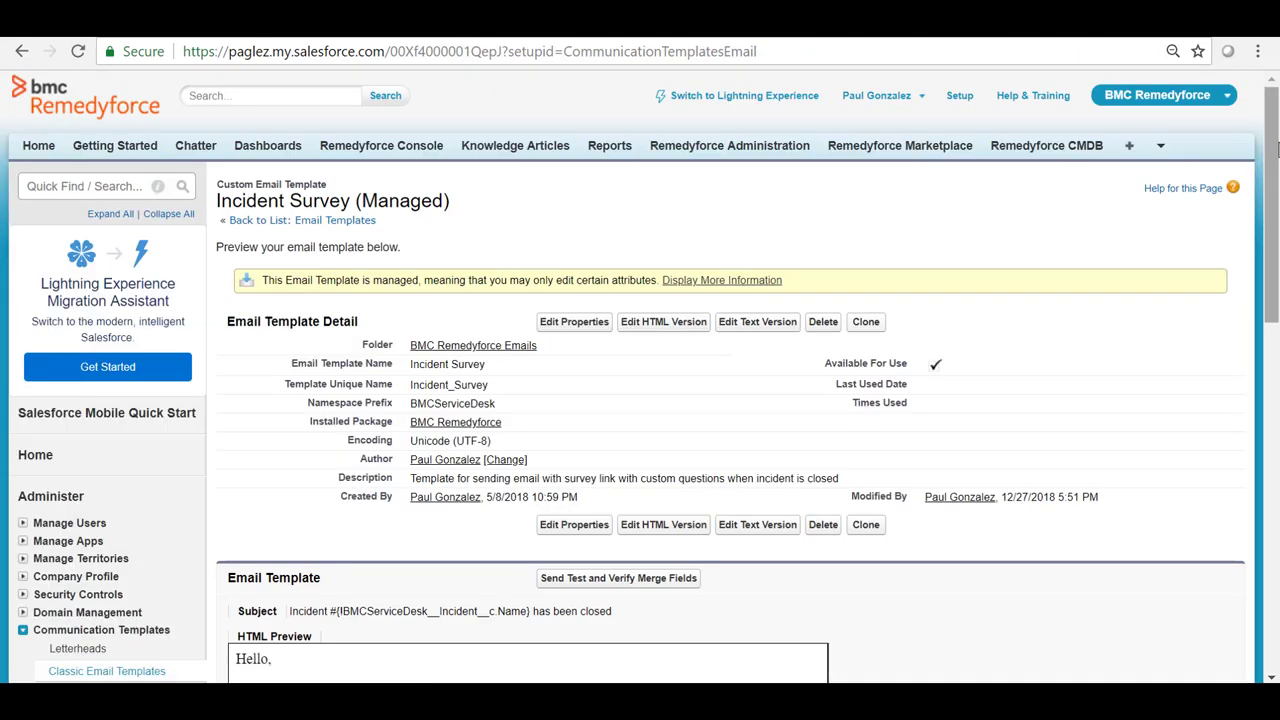
# Paste the site address before /apex/BMCServiceDesk__SurveyPage in the HTML survey link and save
pyautogui.scroll(-1, 1270, 200)
pyautogui.scroll(-2, 933, 291)
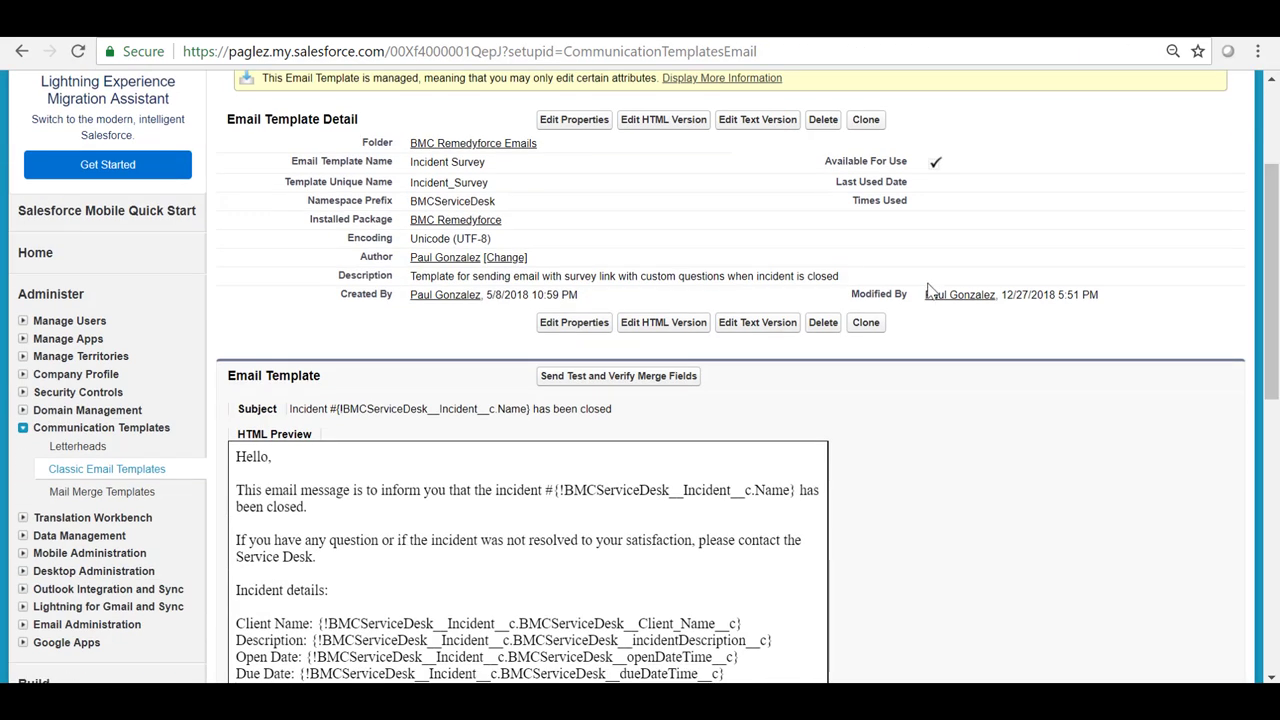
pyautogui.click(664, 322)
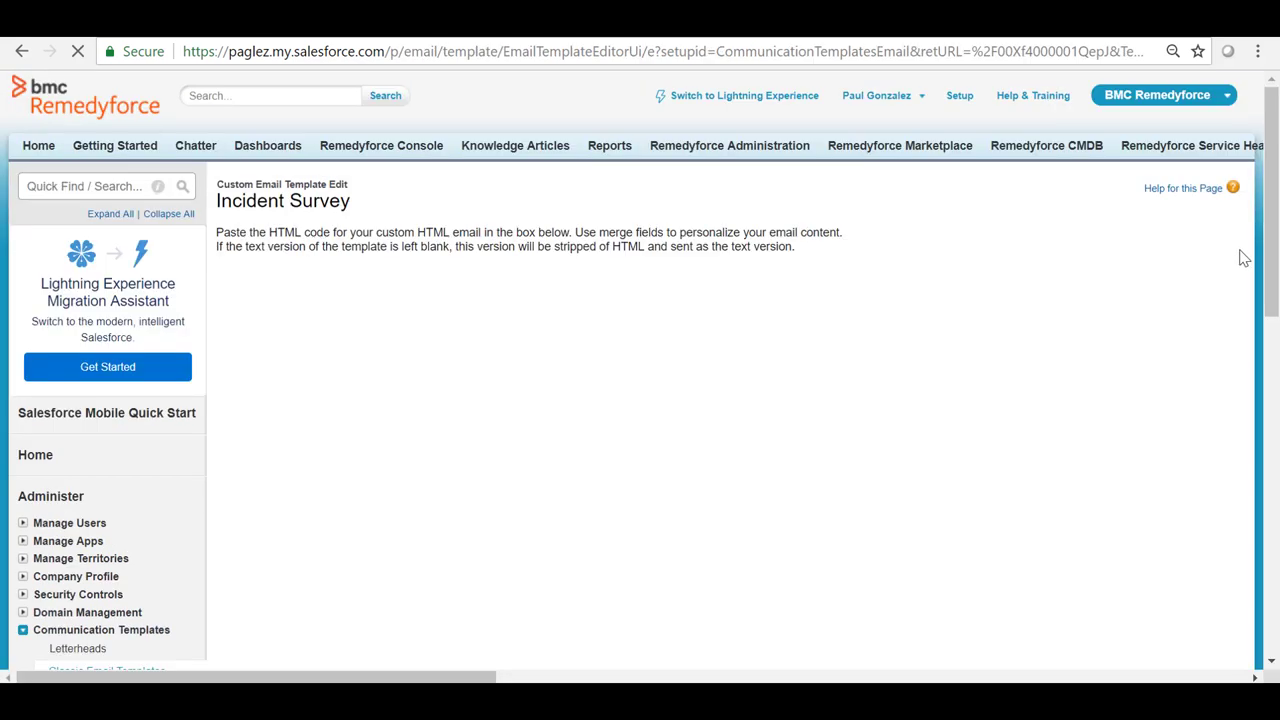
pyautogui.scroll(-4, 1238, 350)
pyautogui.scroll(-3, 512, 440)
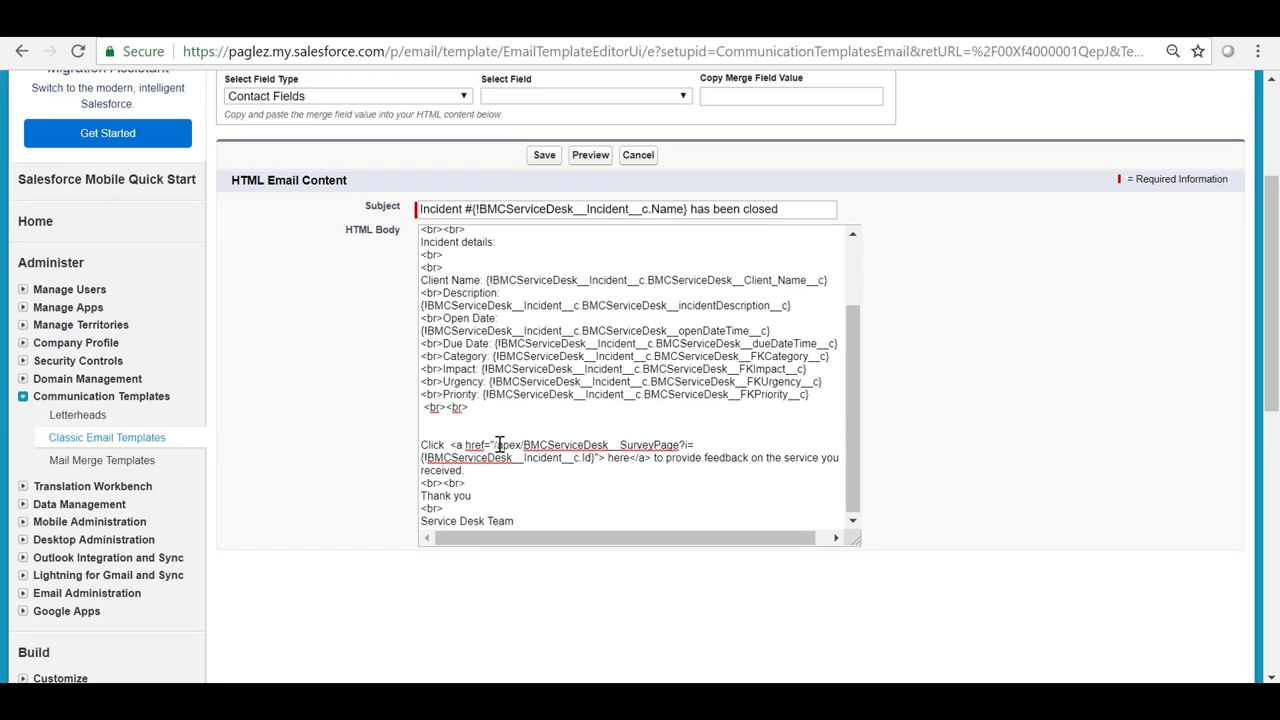
pyautogui.click(493, 444)
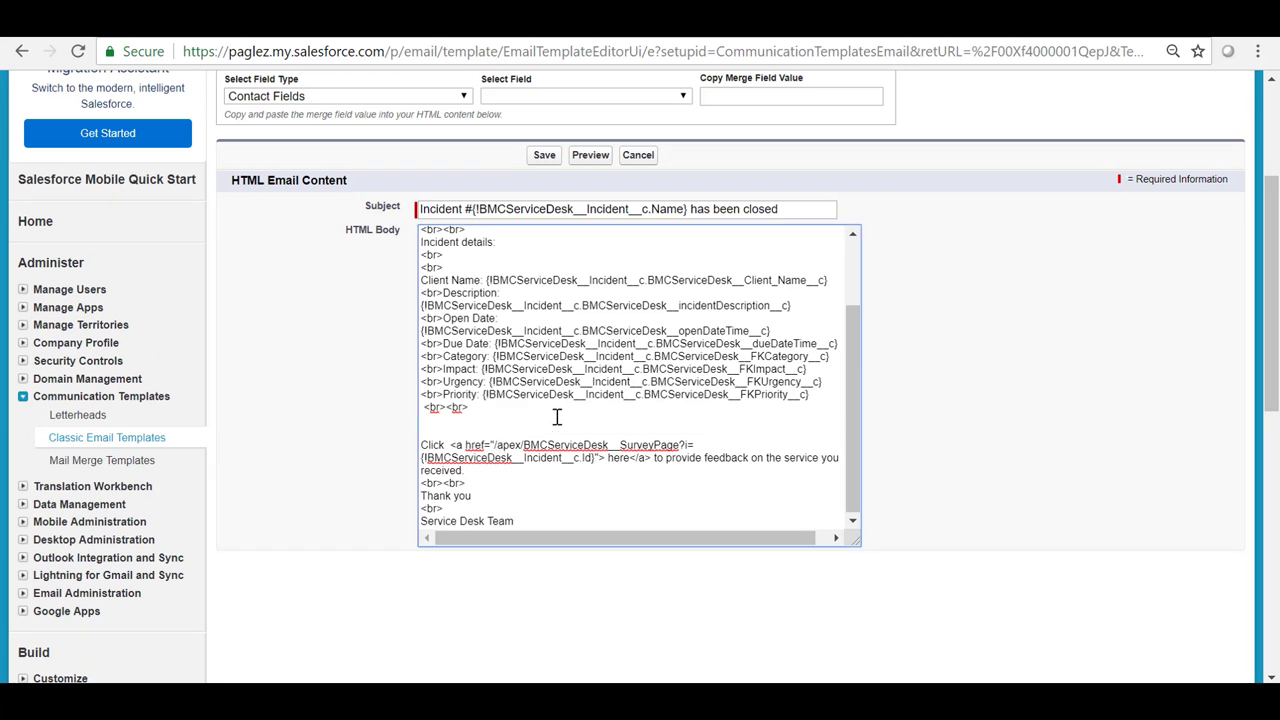
pyautogui.hotkey('ctrl', 'v')
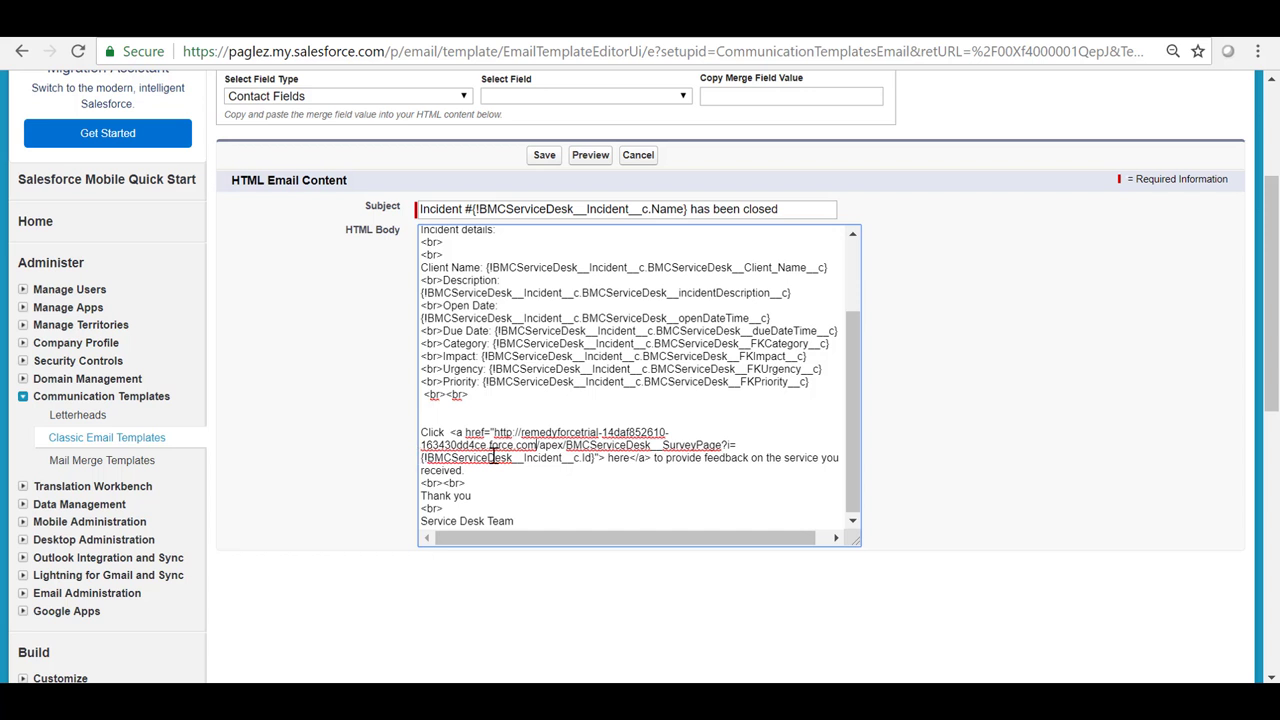
pyautogui.click(541, 449)
pyautogui.click(544, 157)
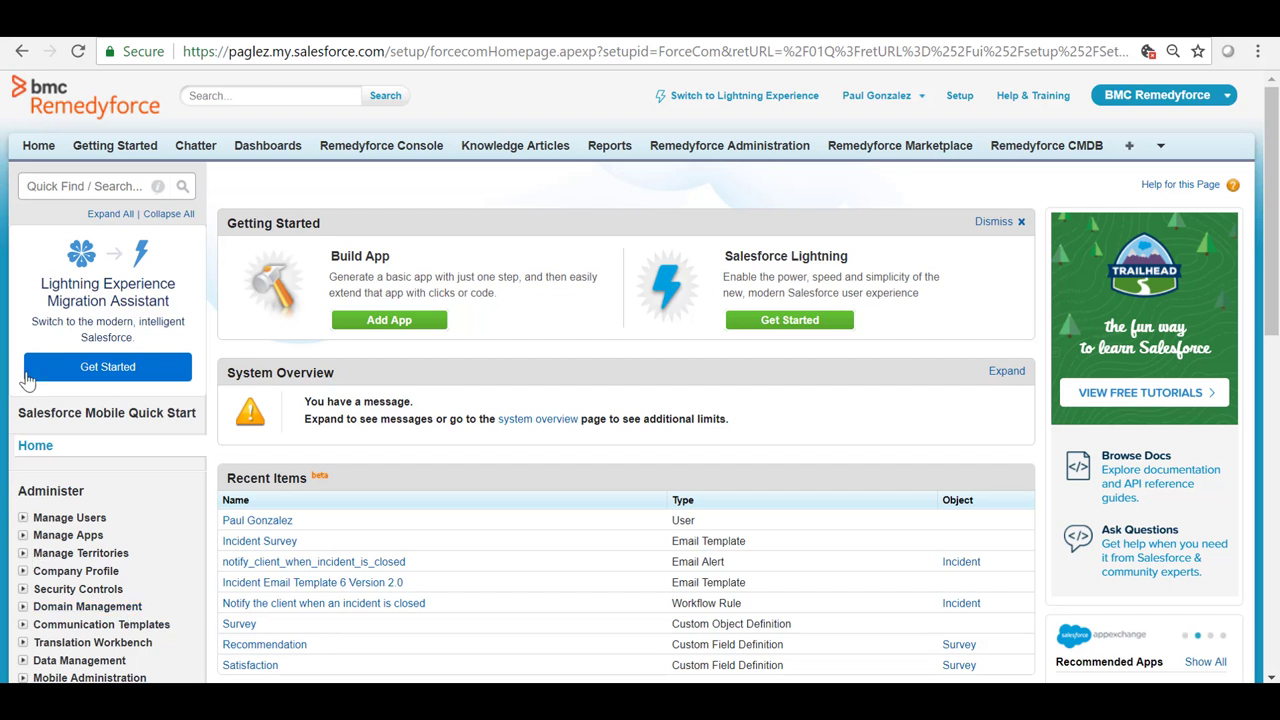
# Open Workflow Rules via a 'WOR' search and locate the incident-closed notification rule
pyautogui.click(41, 189)
pyautogui.write('WORK')
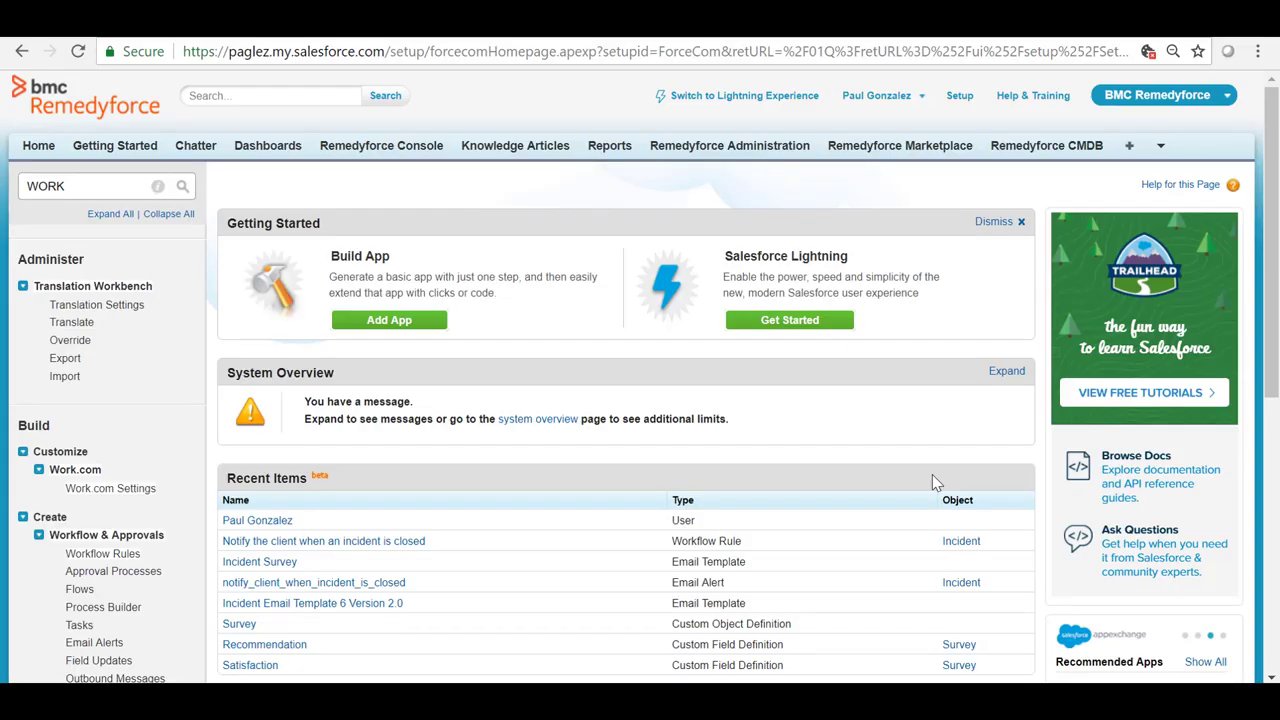
pyautogui.click(124, 558)
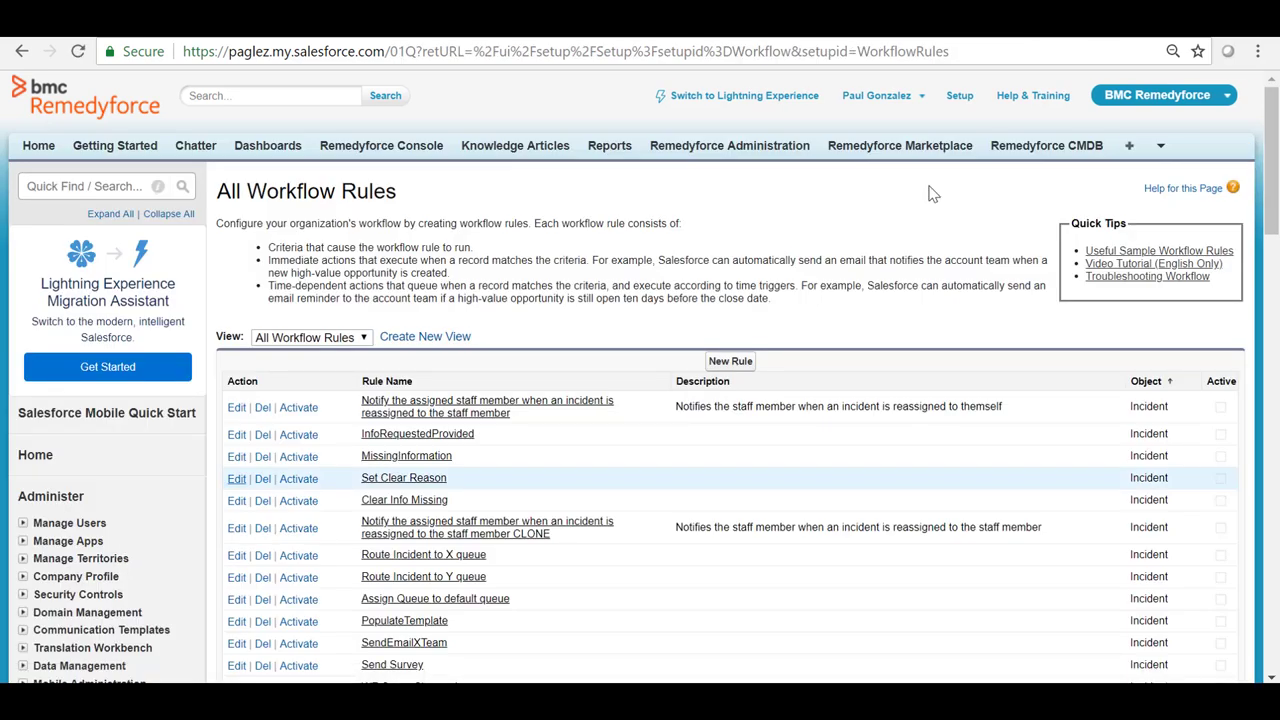
pyautogui.scroll(-5, 1275, 145)
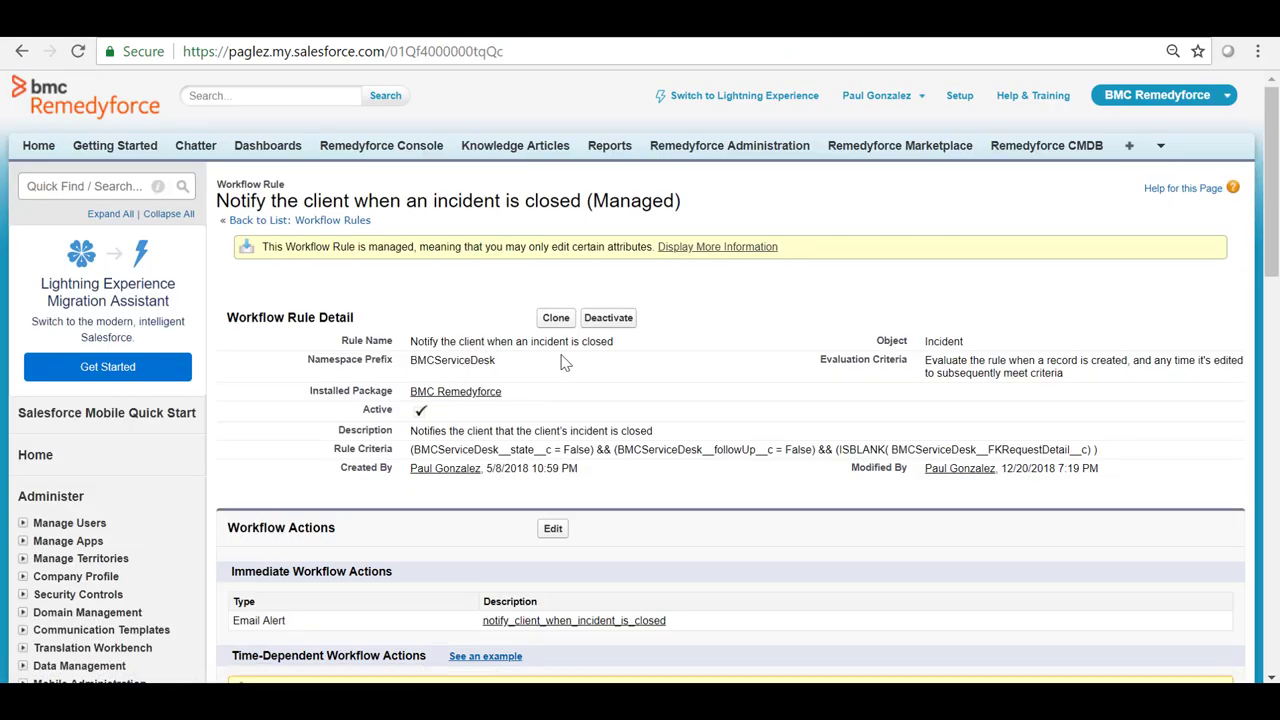
pyautogui.scroll(-2, 1260, 268)
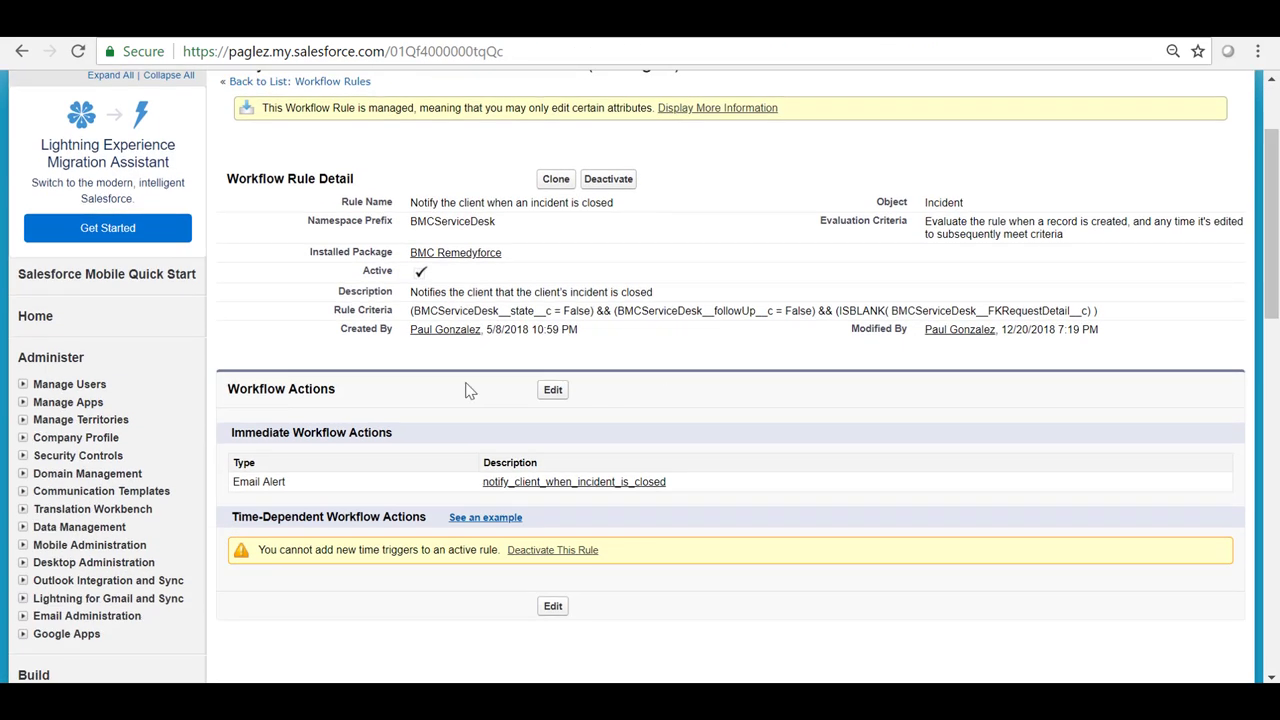
# Set the notify_client_when_incident_is_closed alert's email template to Incident Survey, found by searching SURVEY
pyautogui.click(588, 484)
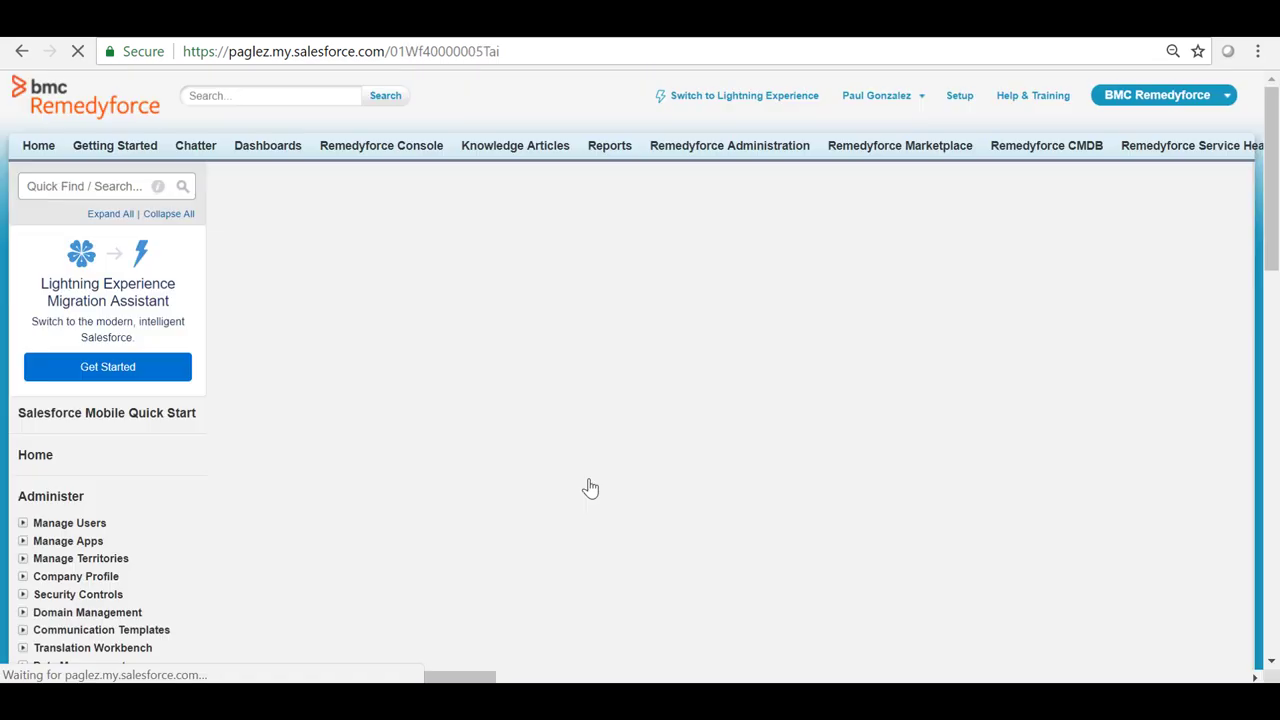
pyautogui.click(551, 316)
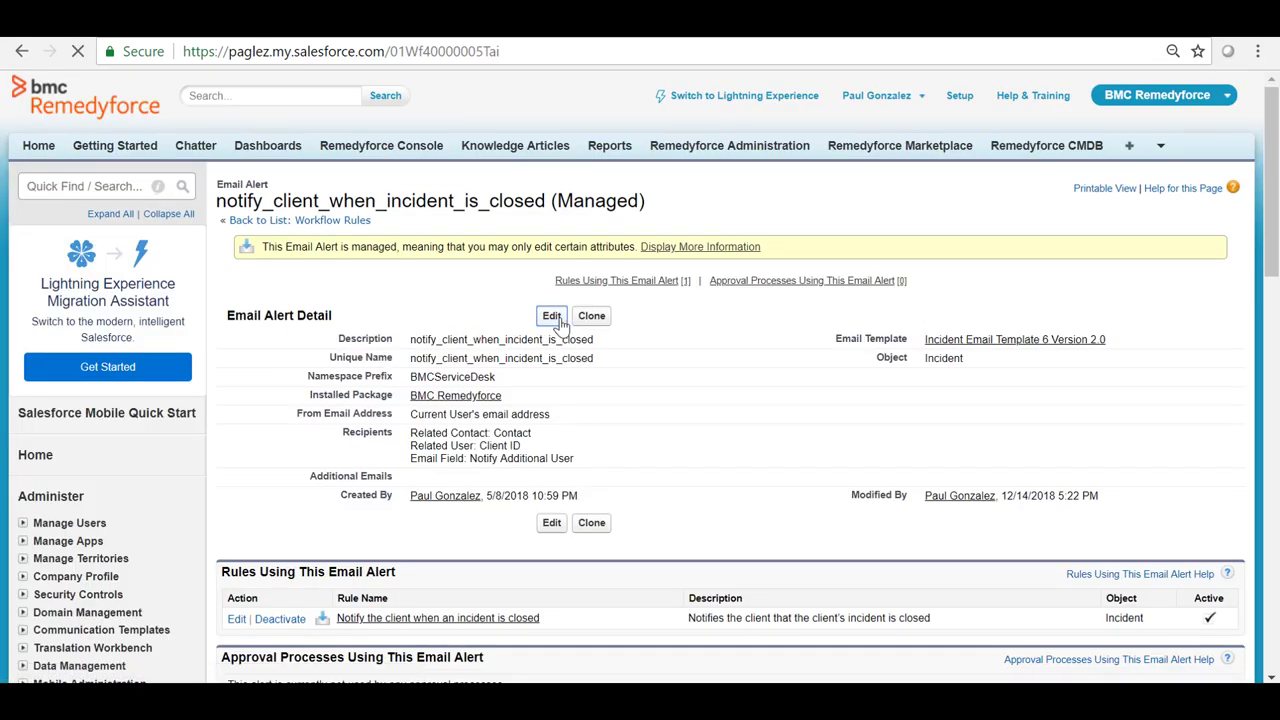
pyautogui.scroll(-1, 1268, 241)
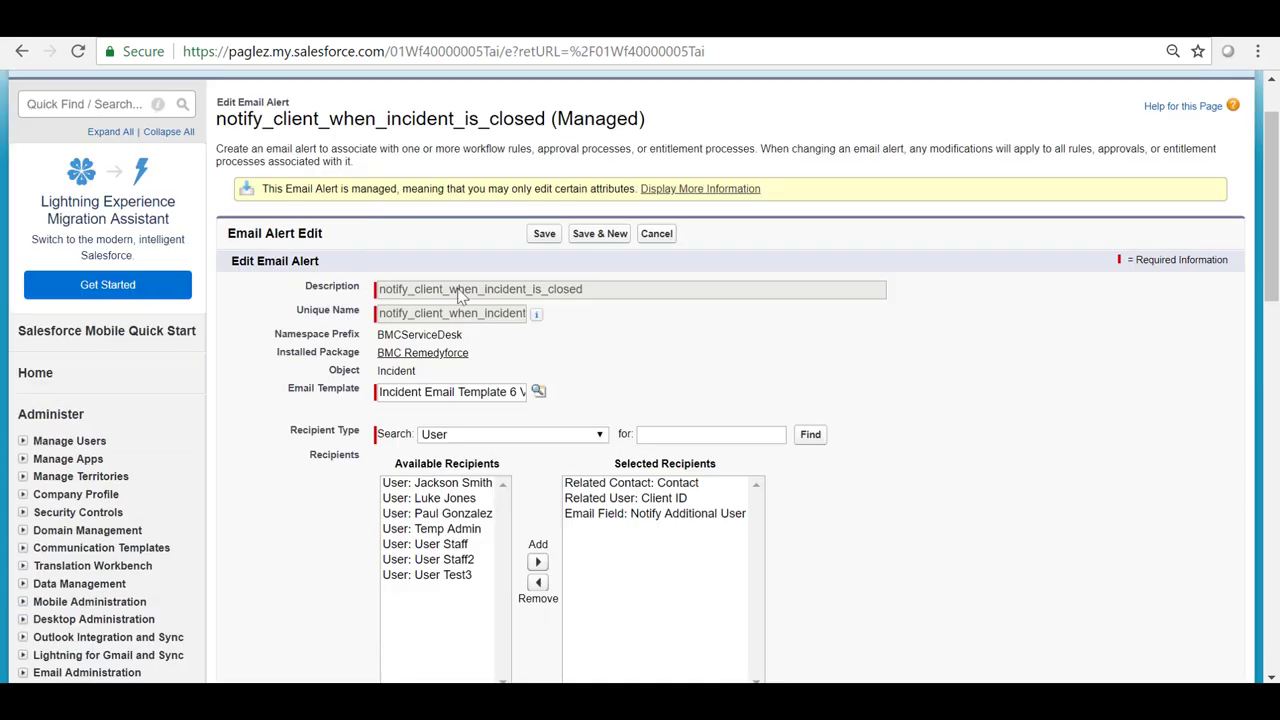
pyautogui.click(538, 391)
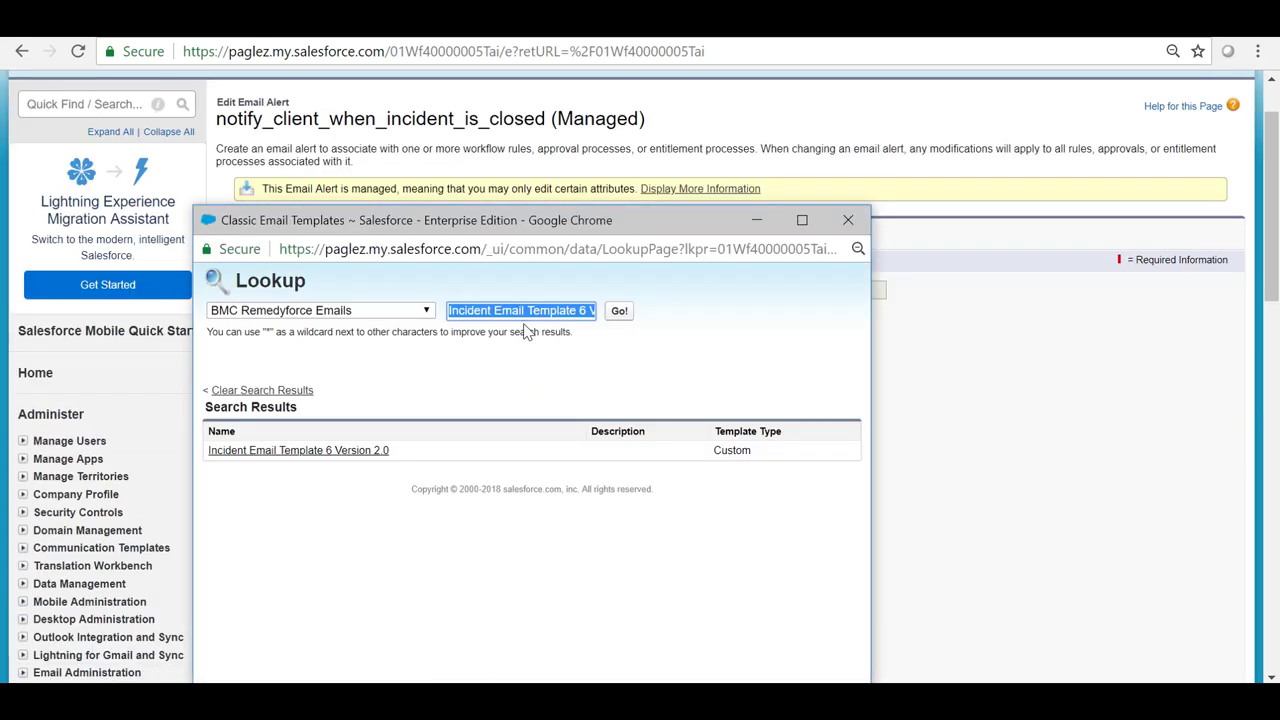
pyautogui.write('SURVEY')
pyautogui.press('Return')
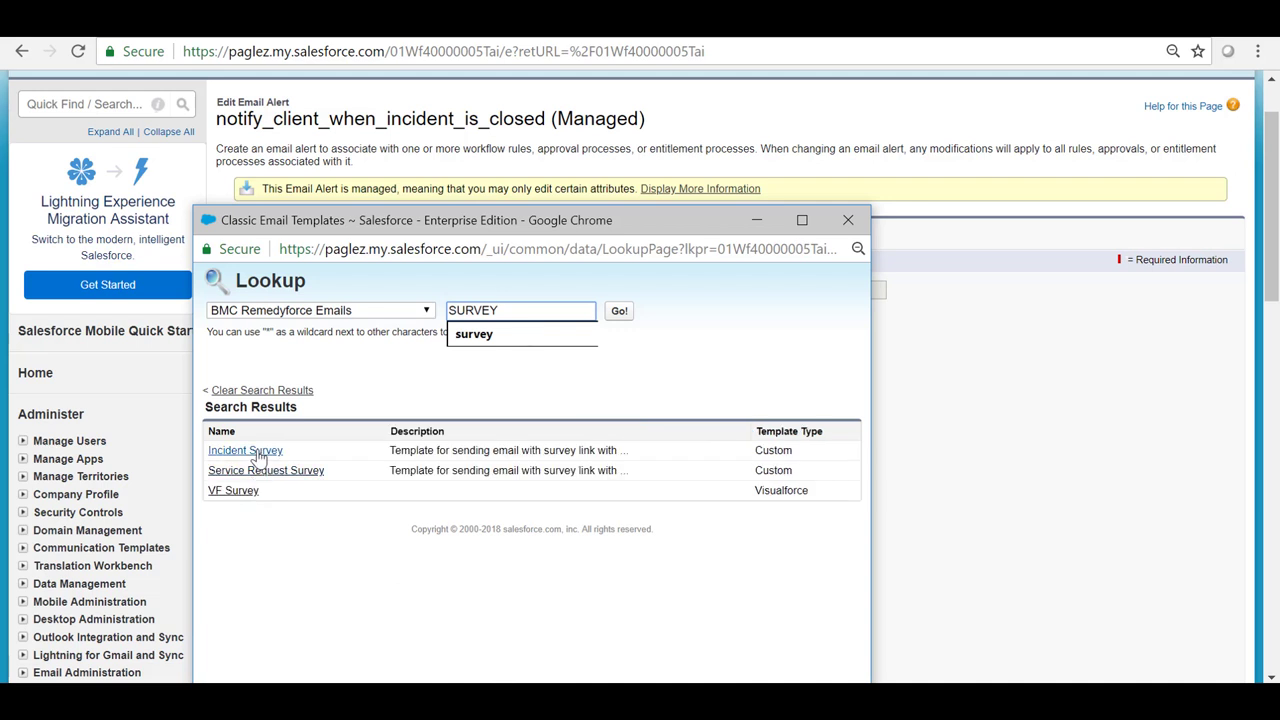
pyautogui.click(256, 450)
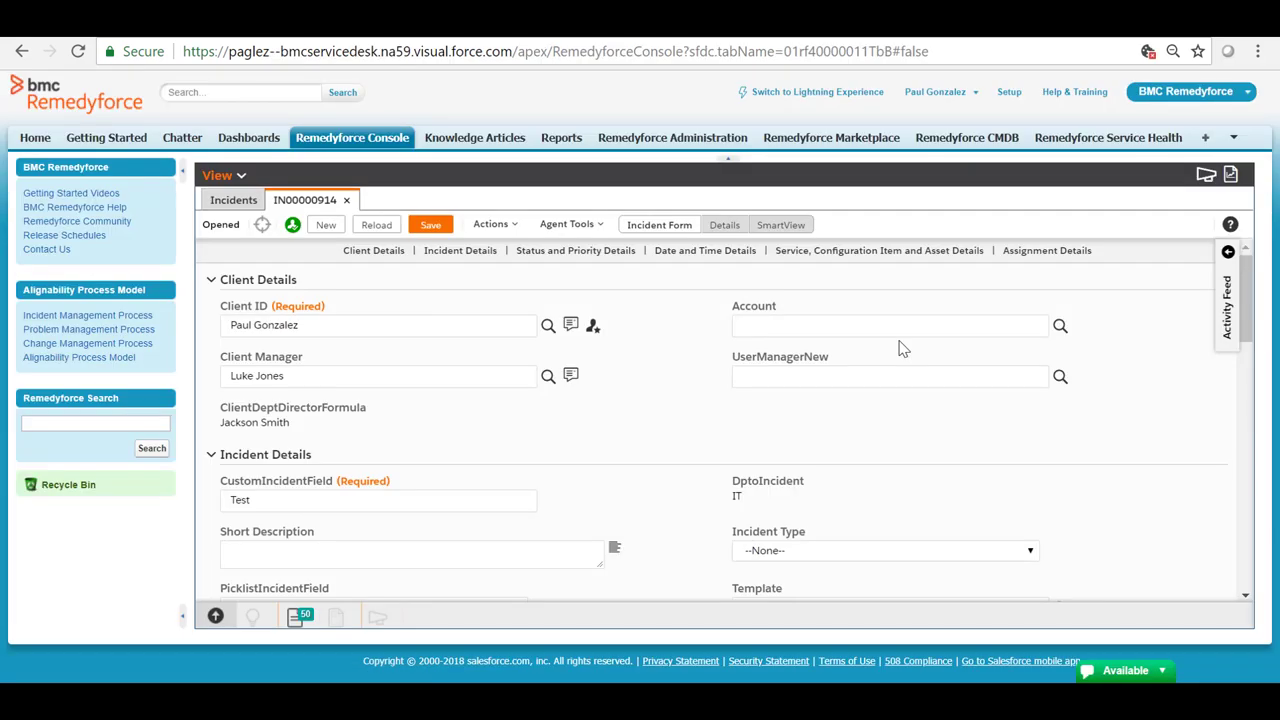
# Close the incident via Actions > Close, then follow the 'here' survey link in the email
pyautogui.click(491, 224)
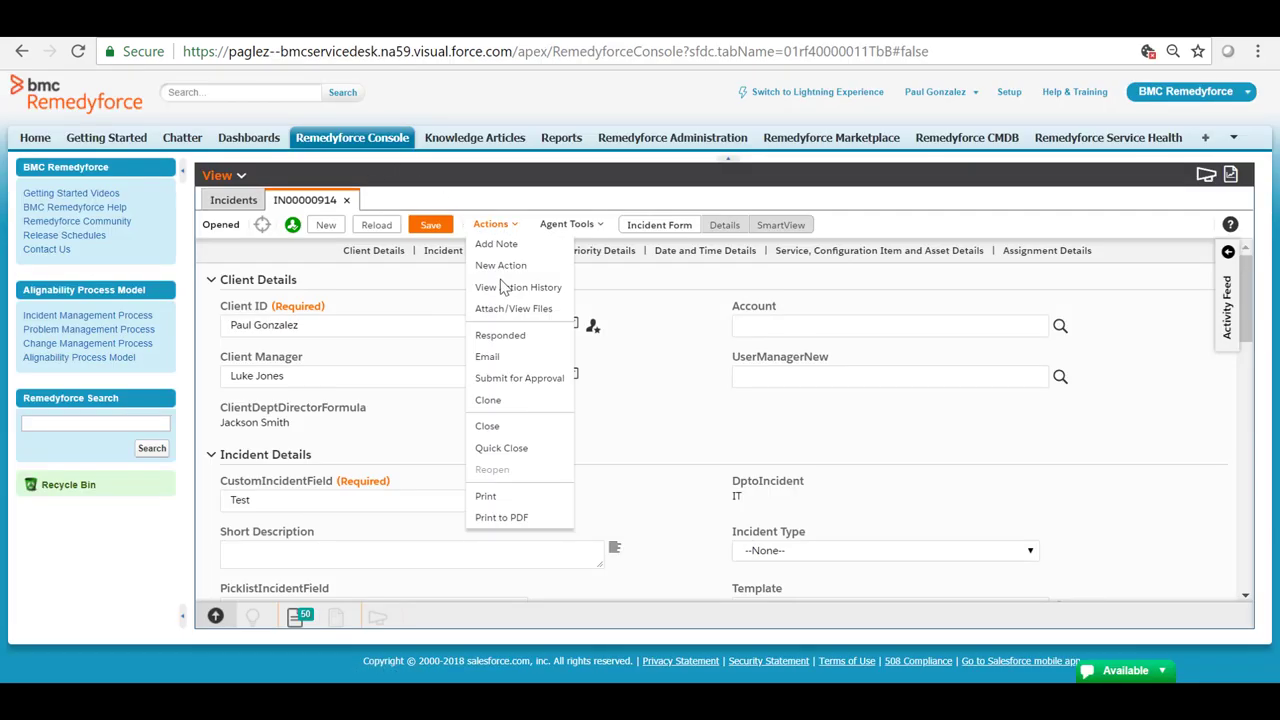
pyautogui.click(506, 427)
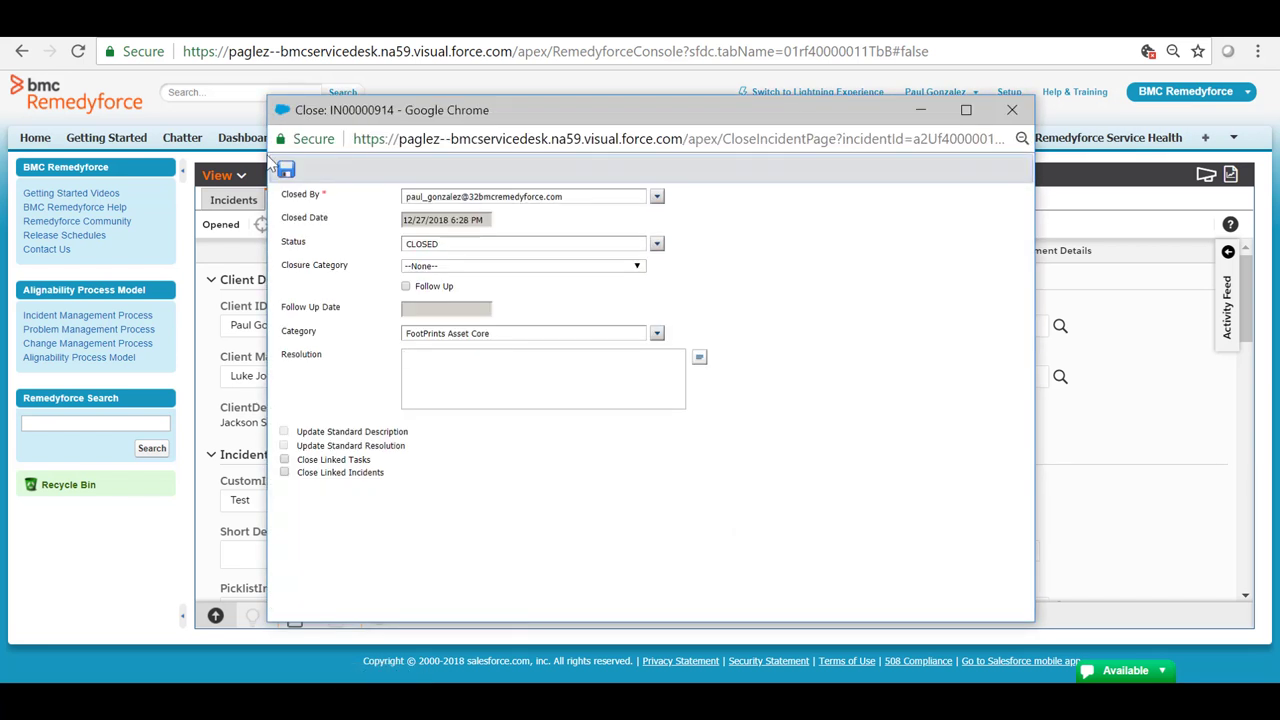
pyautogui.click(287, 172)
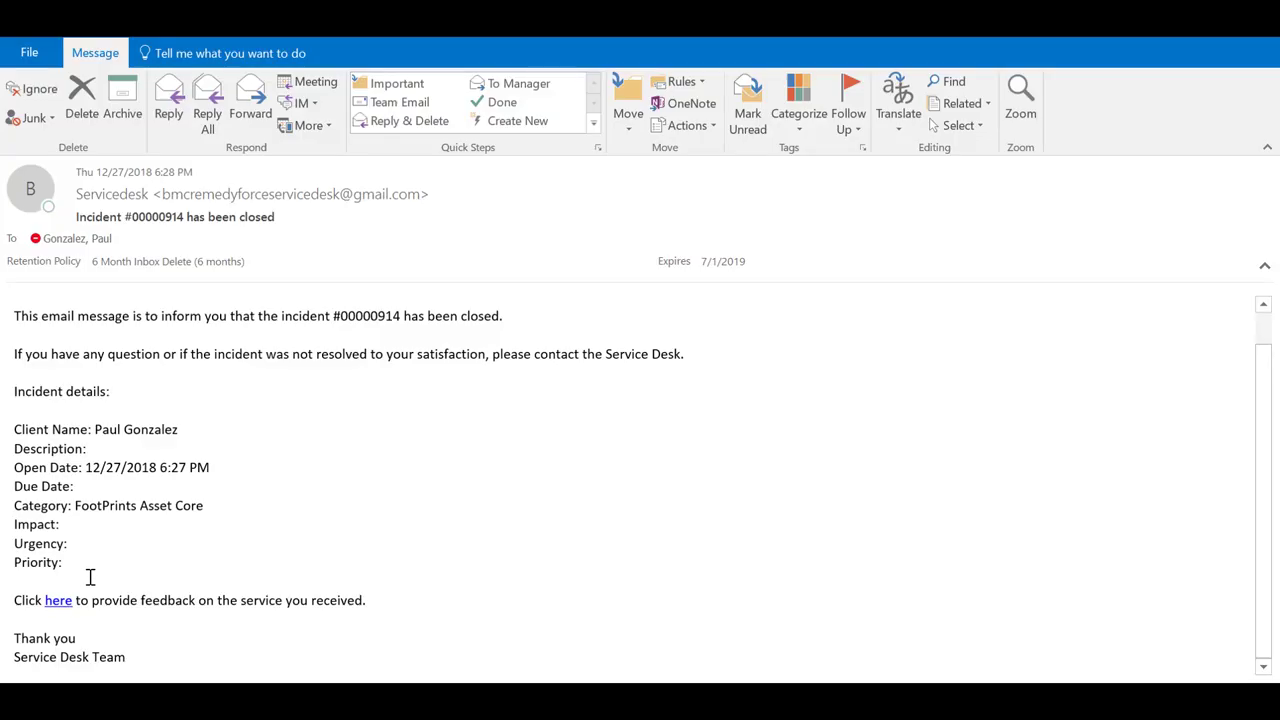
pyautogui.click(62, 603)
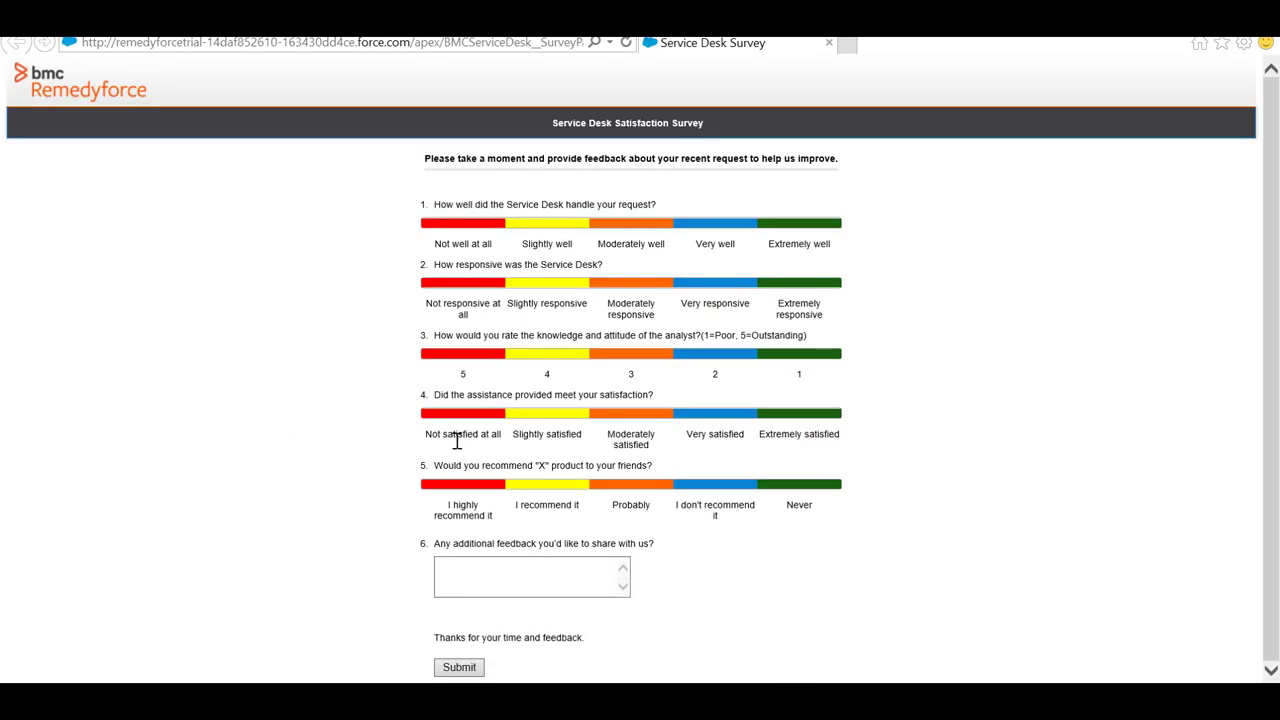
# Rate questions 1–4 as Very well, Very responsive, 2, Very satisfied, choose 'I don't recommend it', and submit
pyautogui.moveTo(426, 466); pyautogui.dragTo(660, 462)
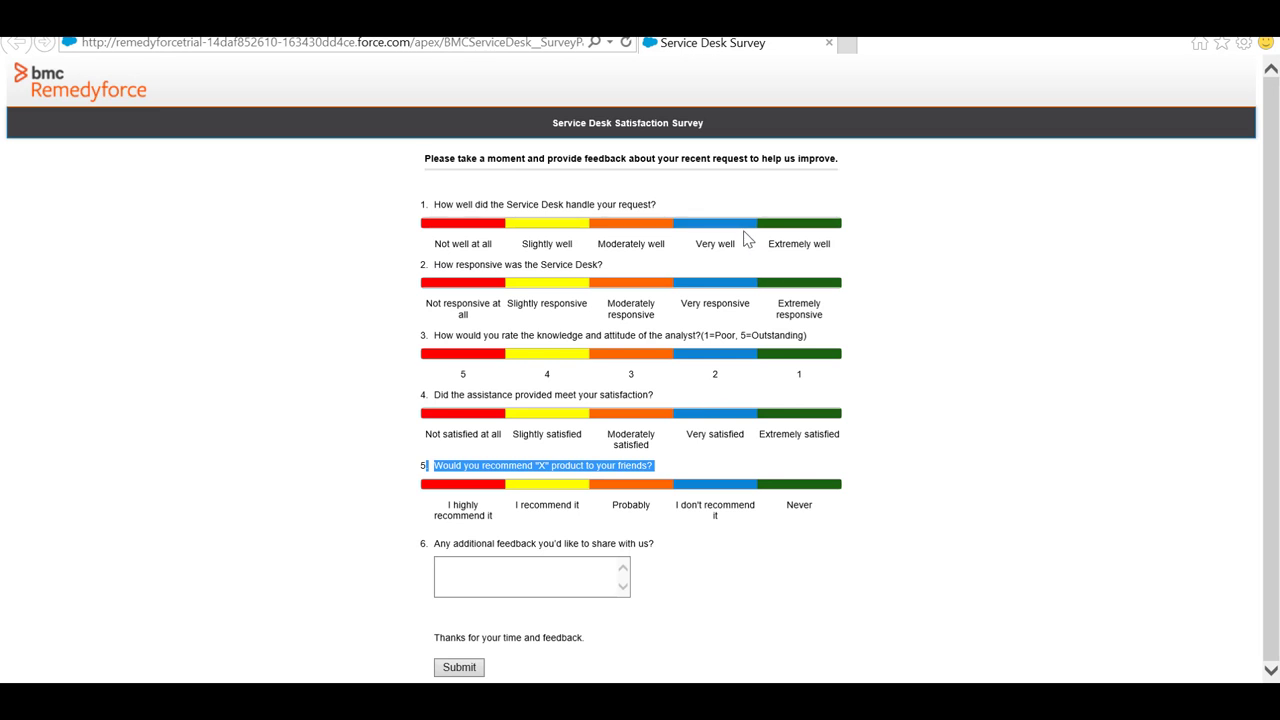
pyautogui.click(738, 224)
pyautogui.click(740, 284)
pyautogui.click(740, 355)
pyautogui.click(740, 413)
pyautogui.click(740, 485)
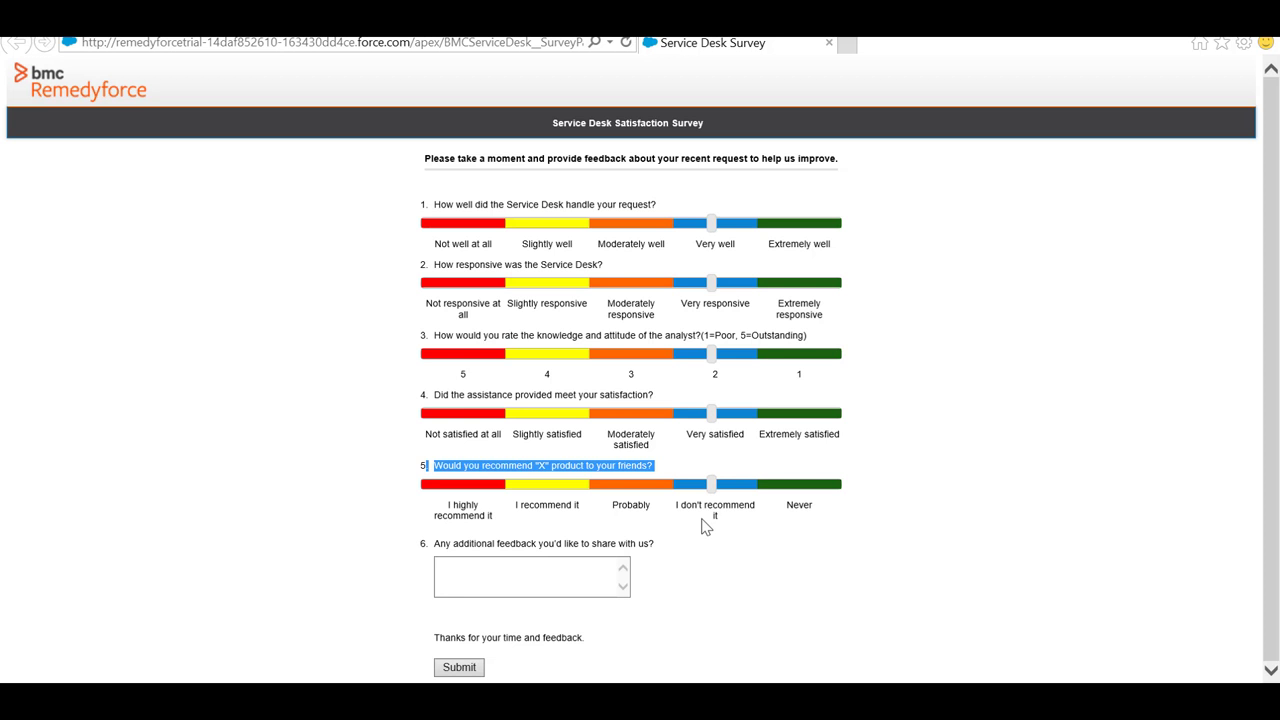
pyautogui.click(468, 666)
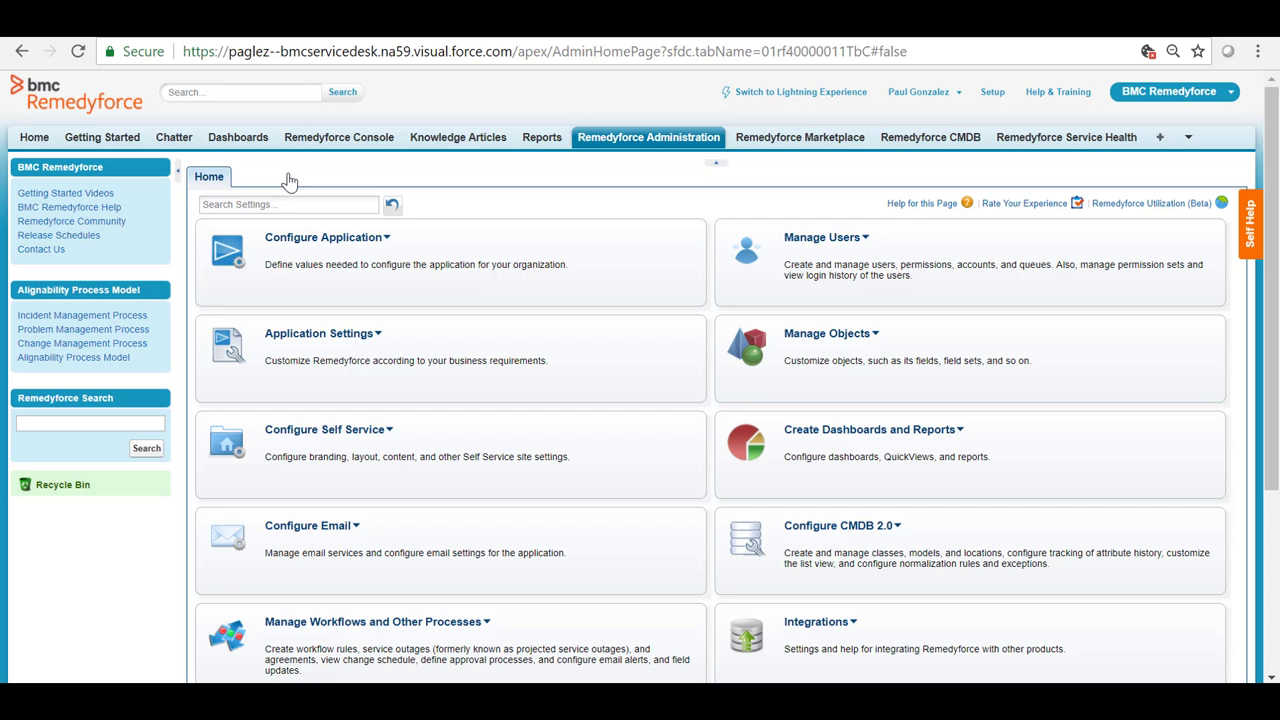
# Go to the Surveys page under Application Settings in Remedyforce Administration
pyautogui.click(375, 336)
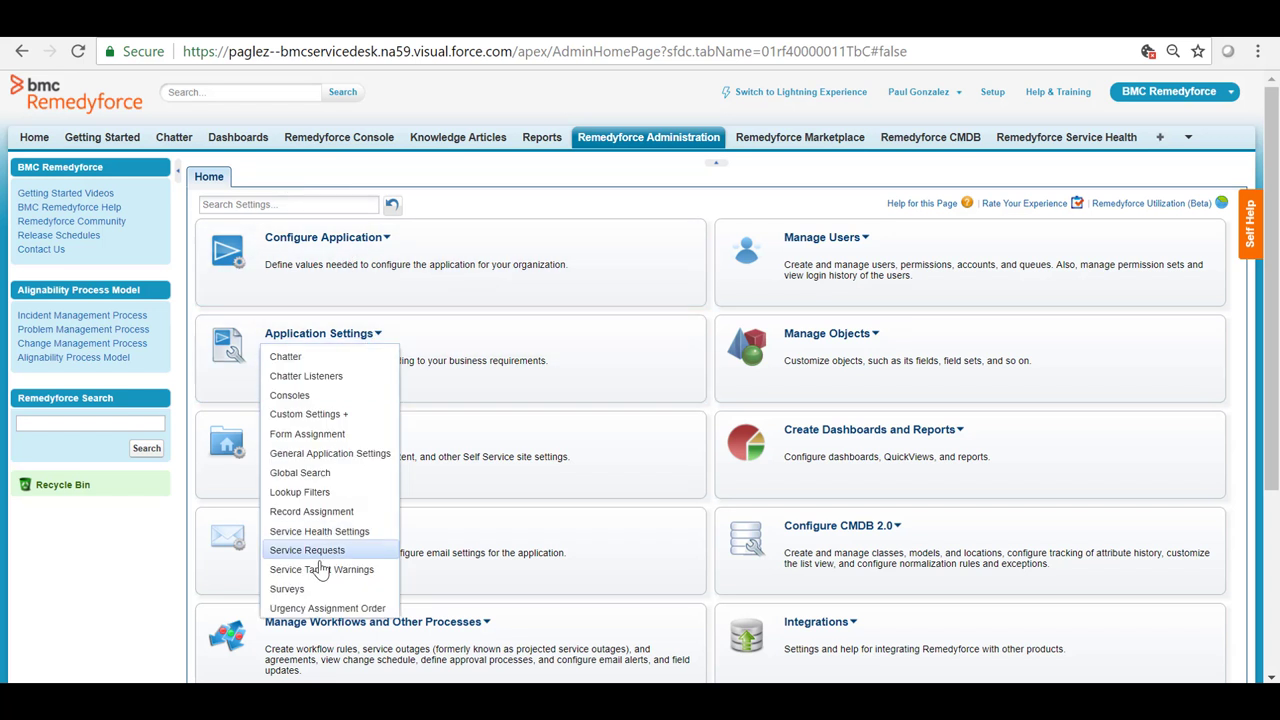
pyautogui.click(287, 589)
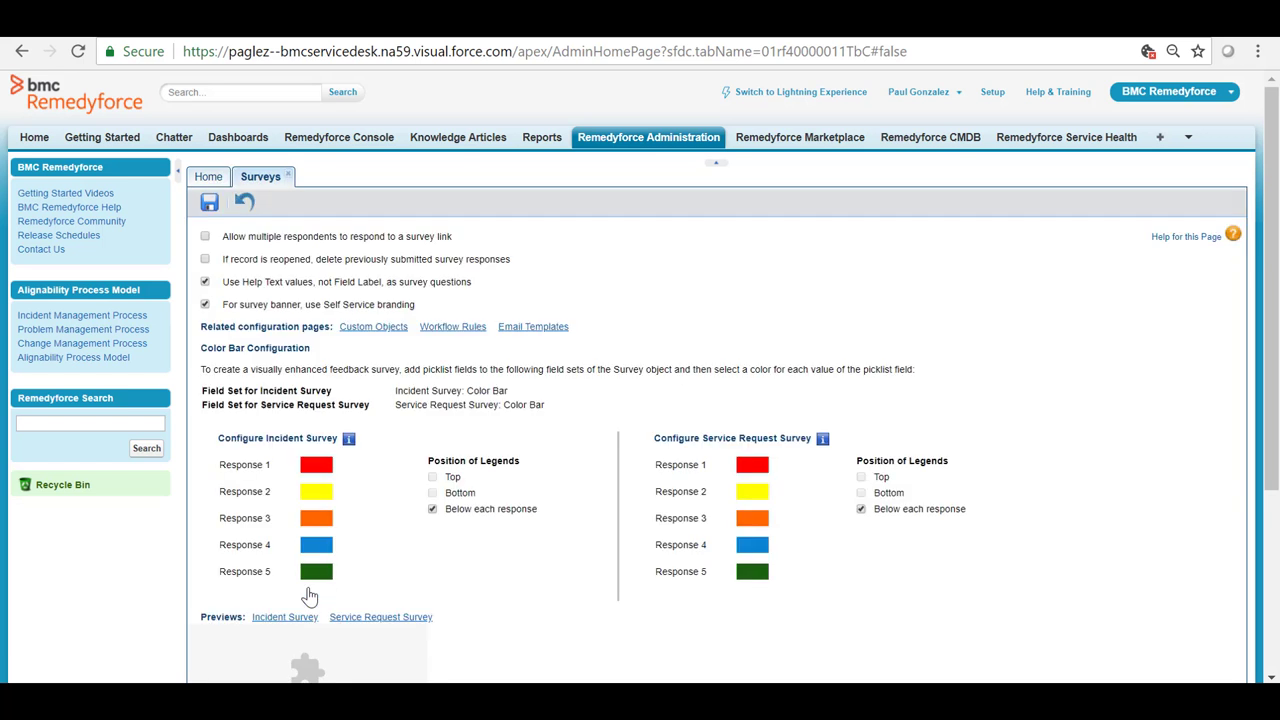